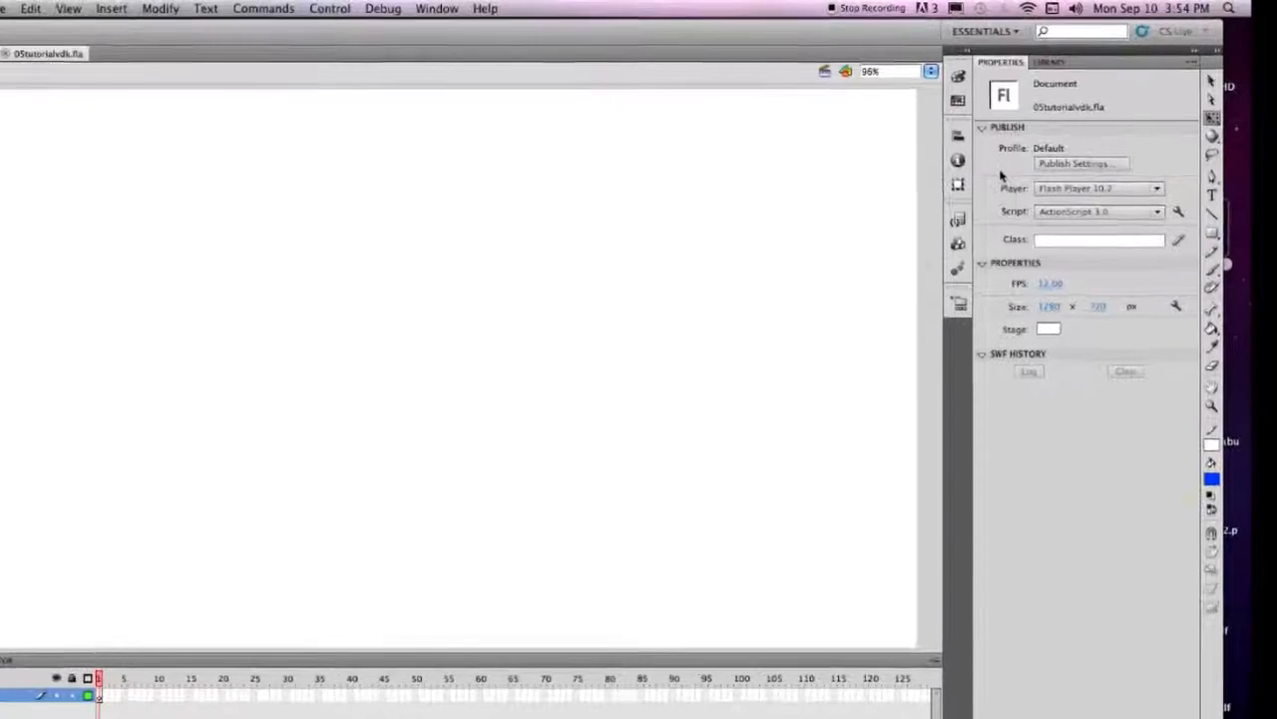
Place static text reading ZOOM in blue on frame 1, in the stage's left part at about X 118
click(1262, 245)
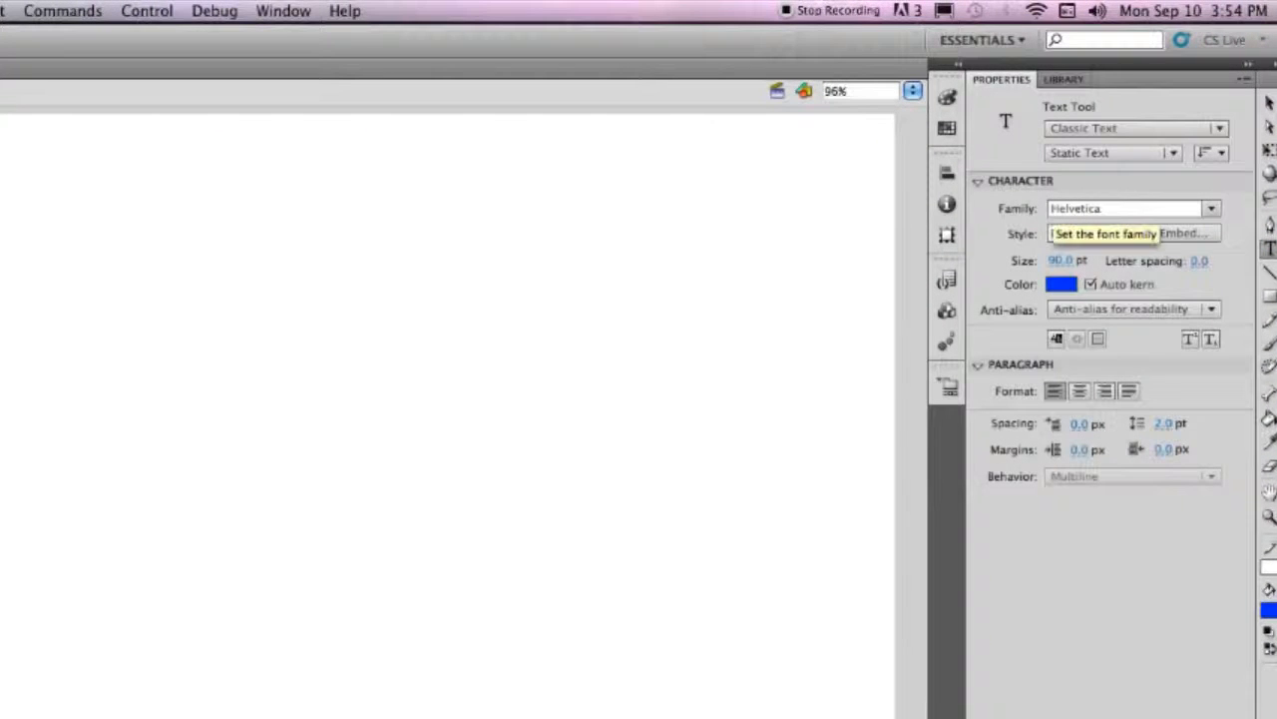
click(1060, 284)
click(1063, 401)
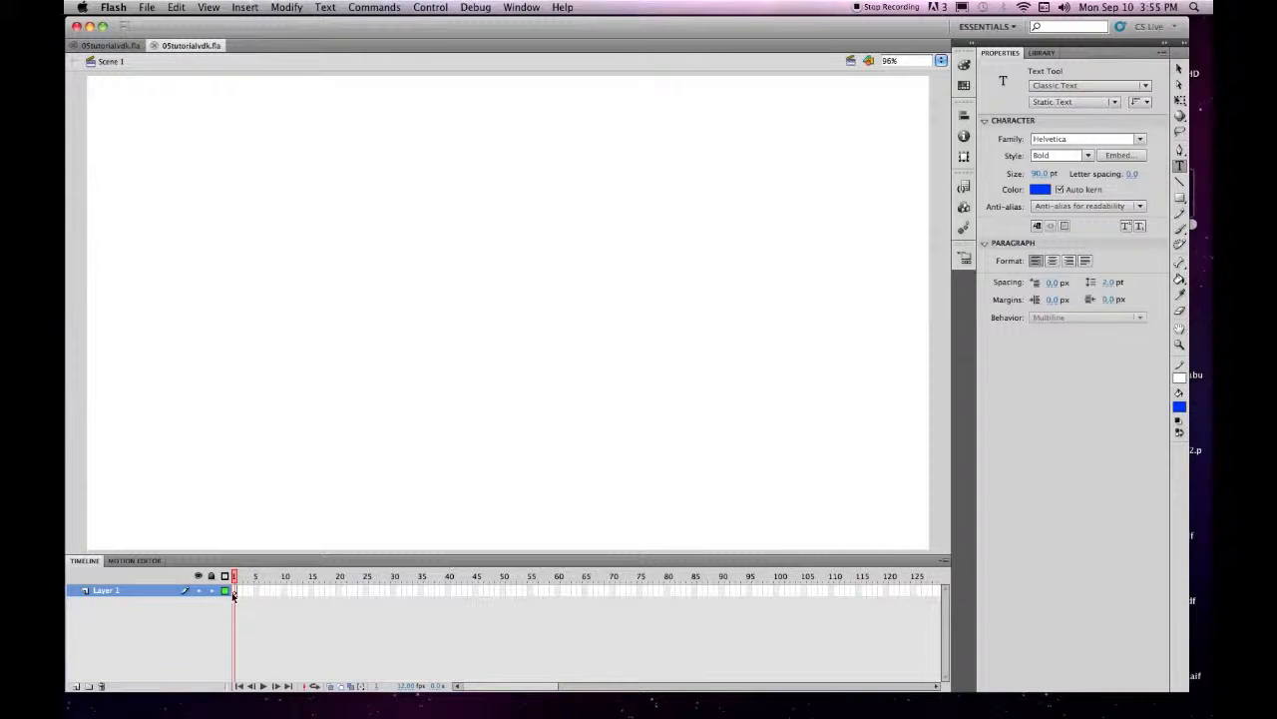
click(237, 593)
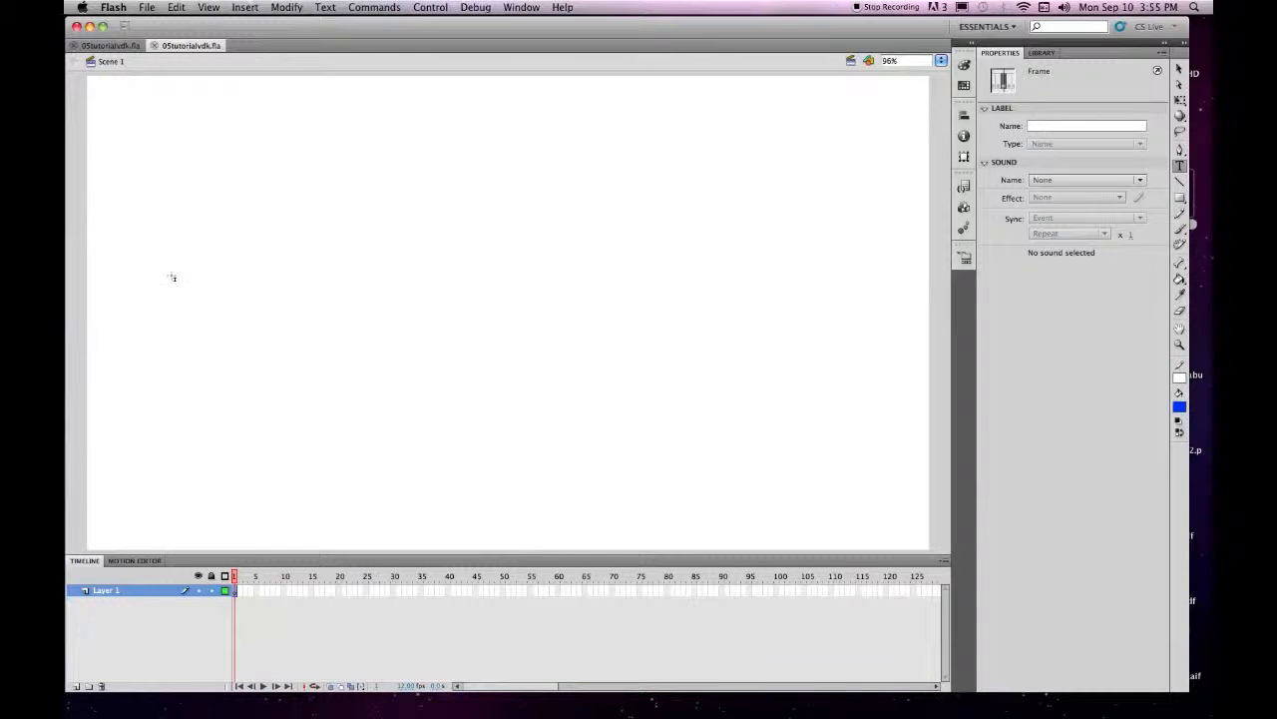
click(165, 287)
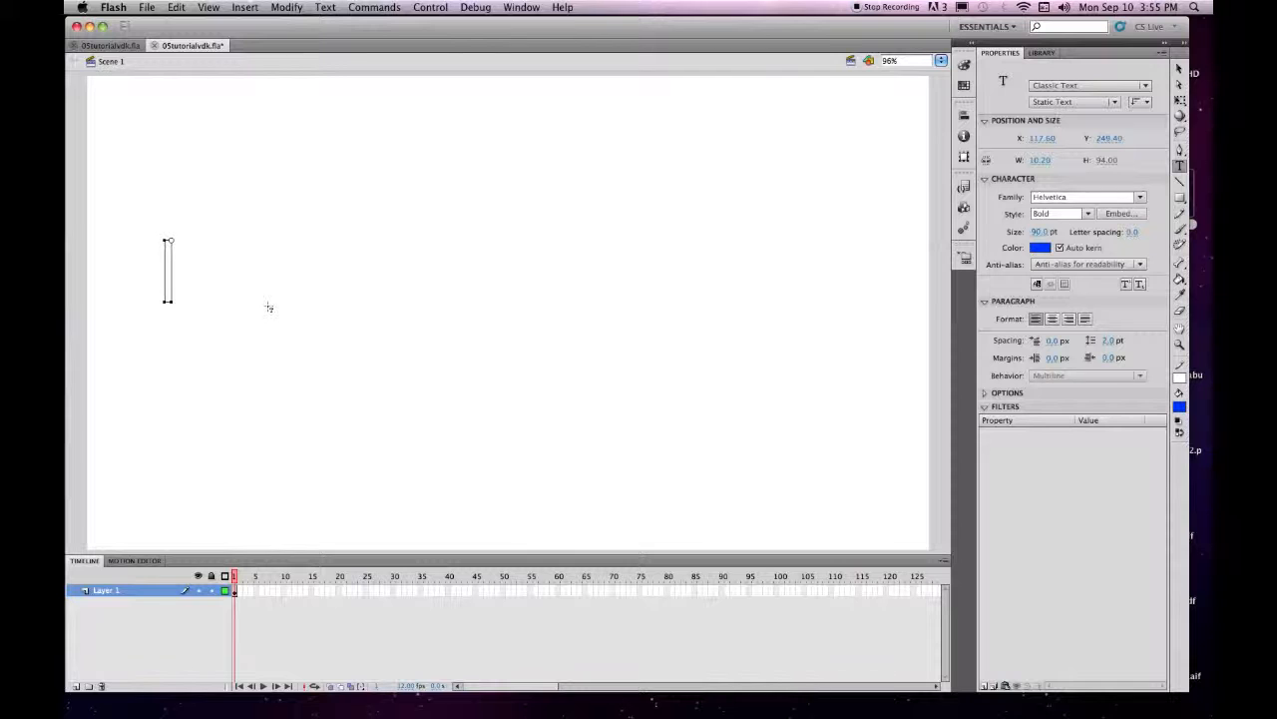
text(ZOOM)
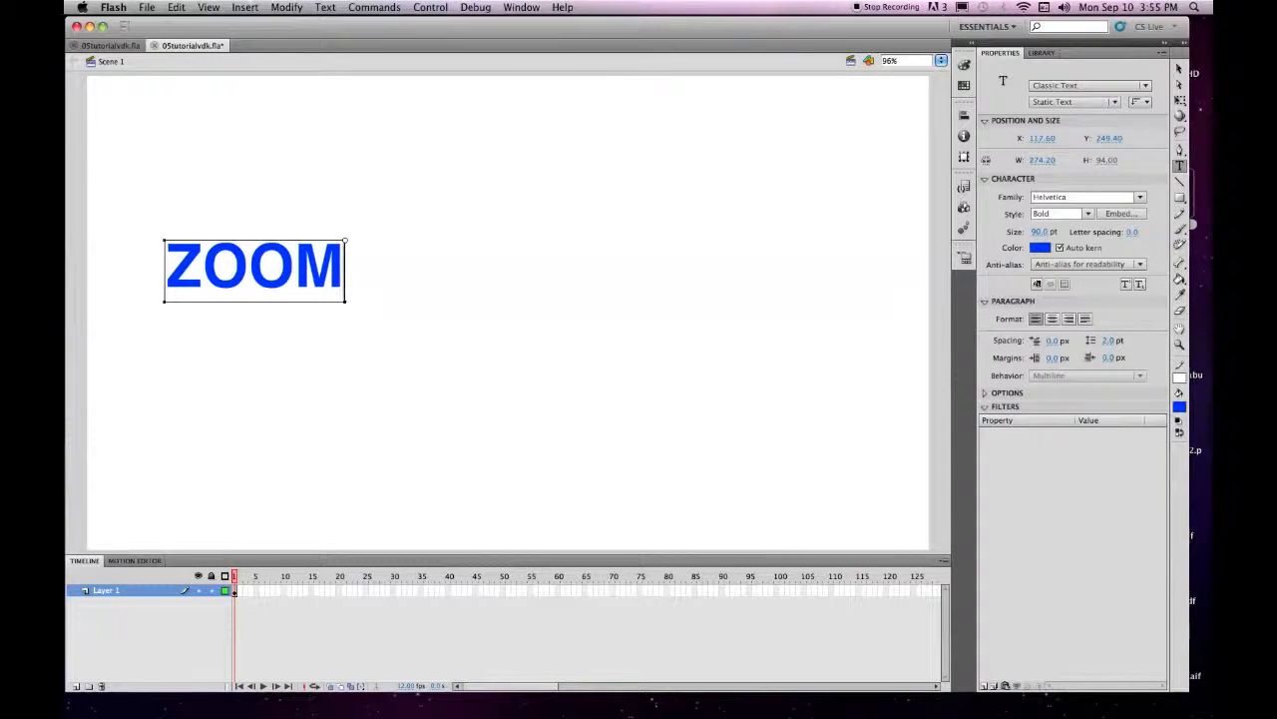
Break the ZOOM text apart into simple shapes and convert it to a graphic symbol named ZOOM
click(1180, 68)
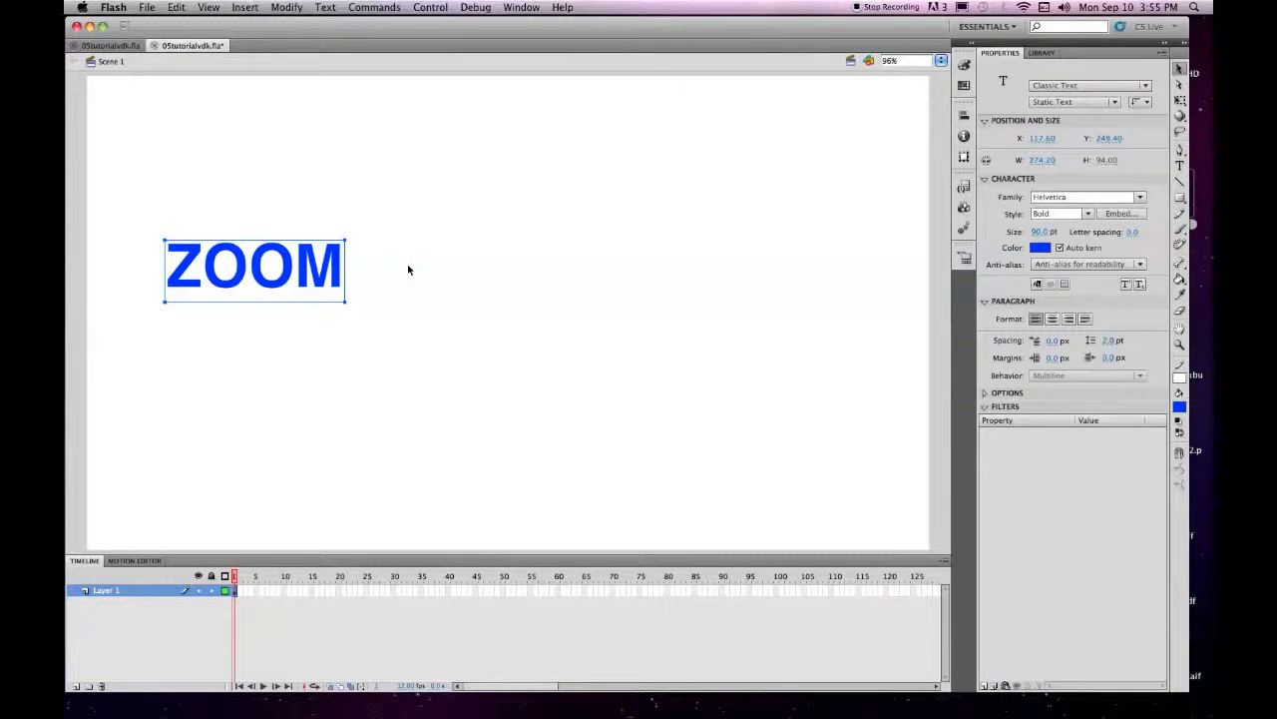
key(super+b)
key(super+b)
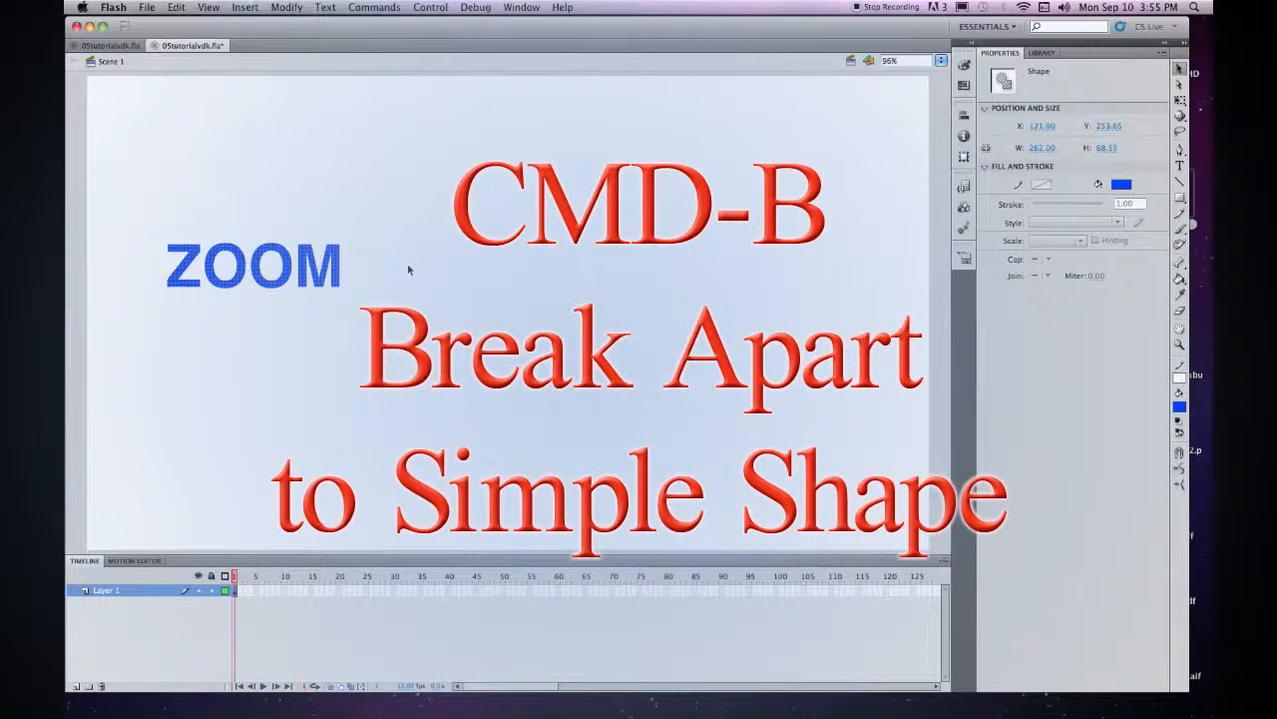
key(F8)
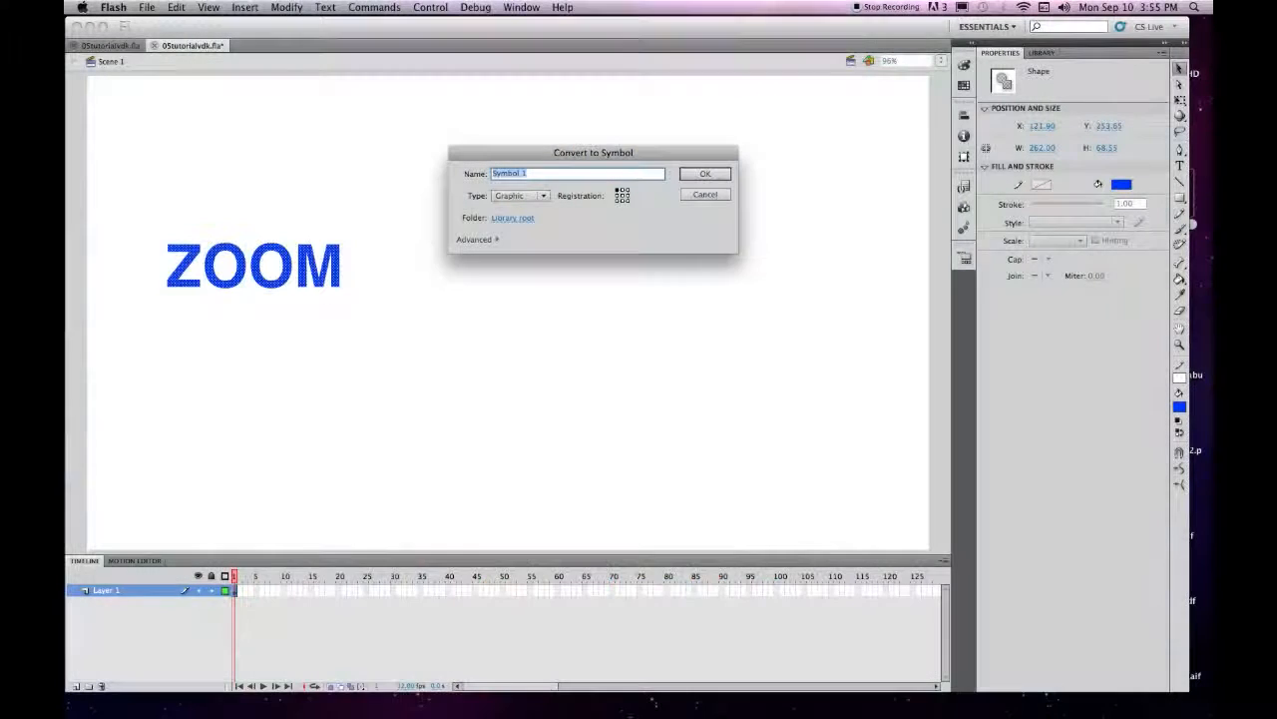
key(BackSpace)
text(ZOOM)
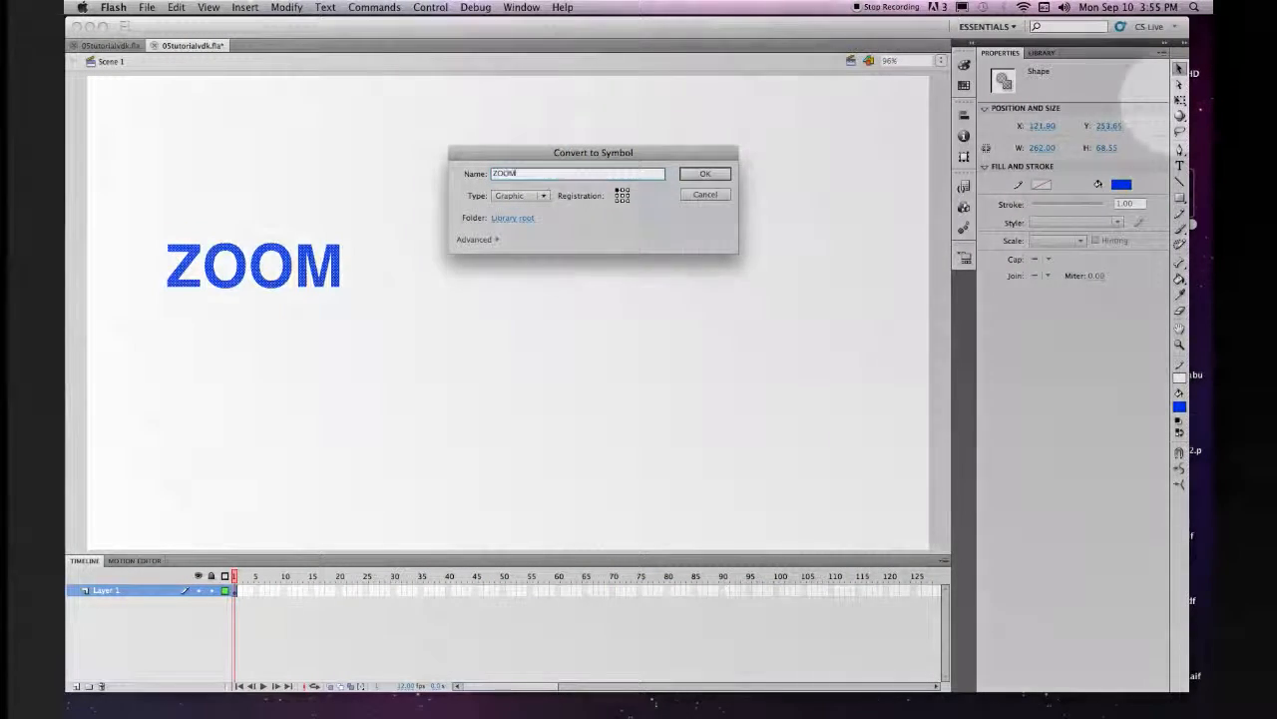
click(723, 176)
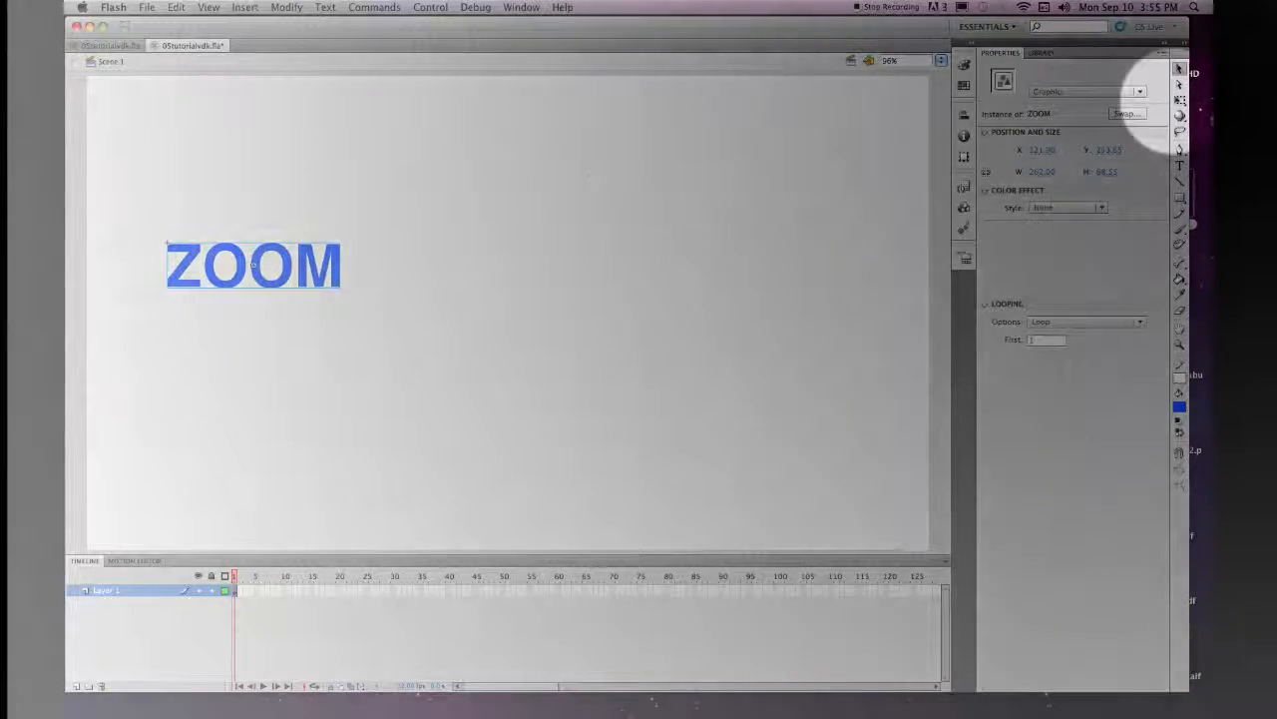
Centre the ZOOM symbol vertically on the stage using Align to stage
click(1180, 103)
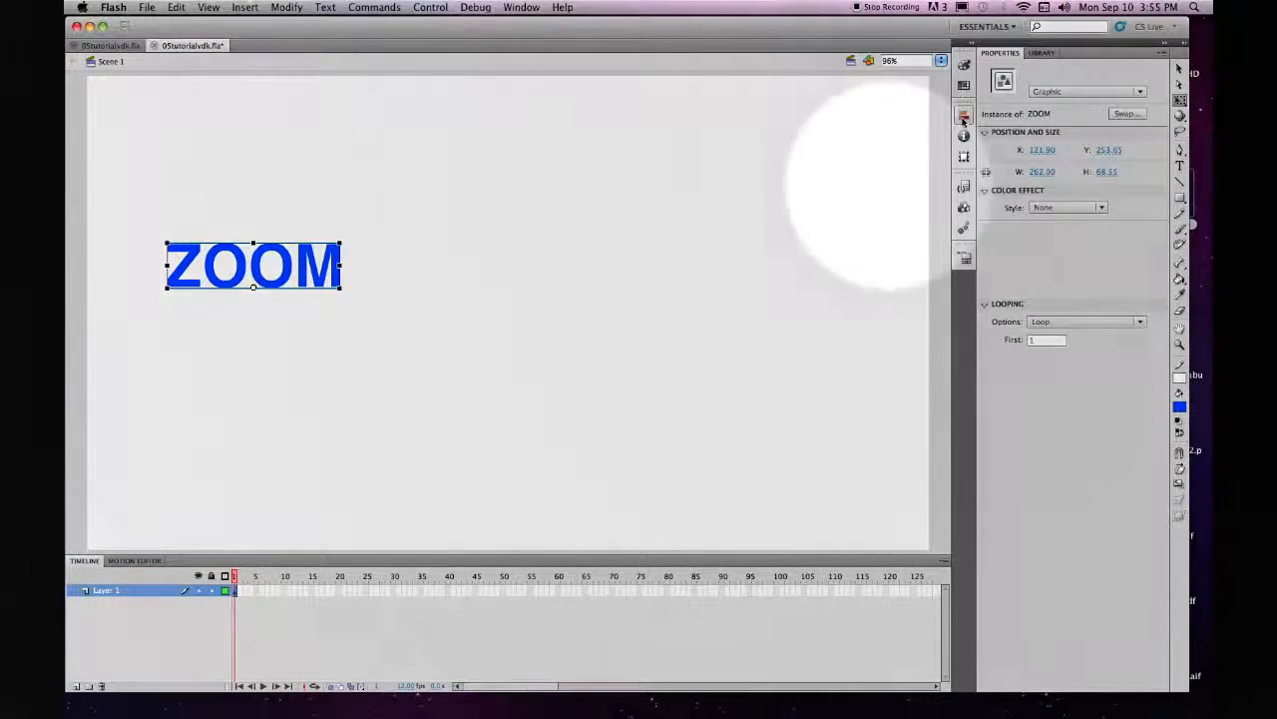
click(992, 107)
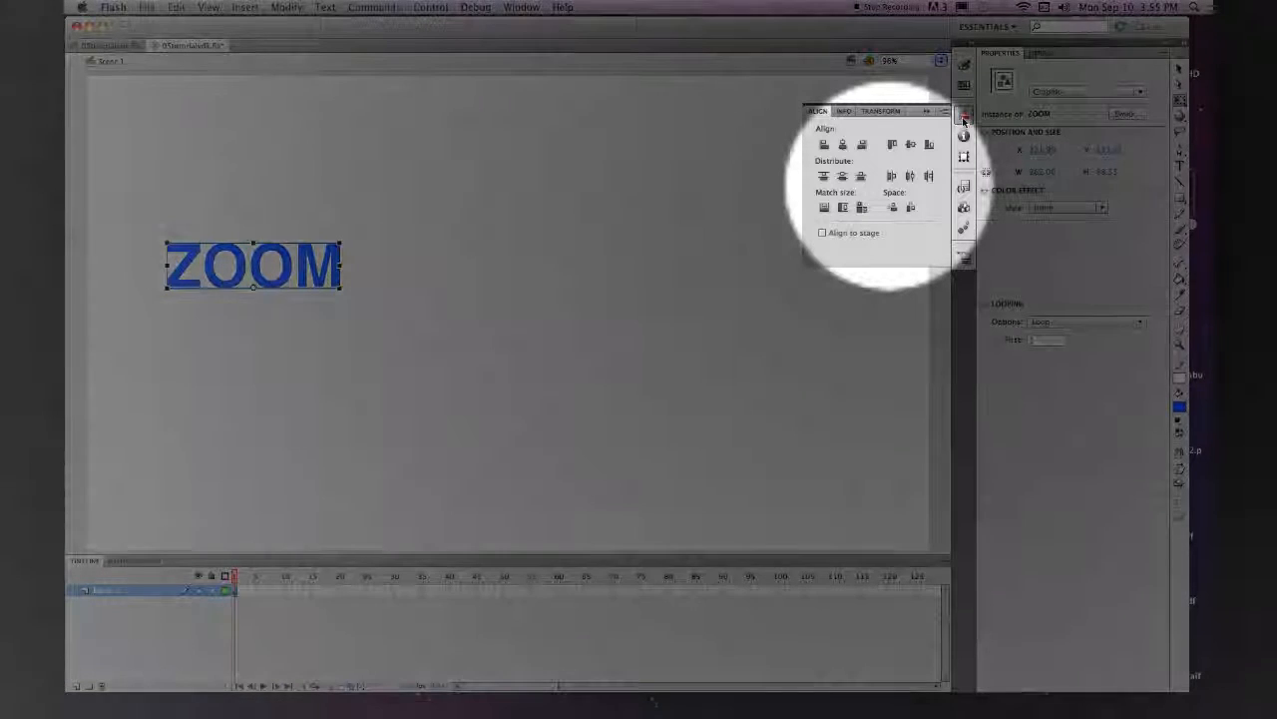
click(821, 234)
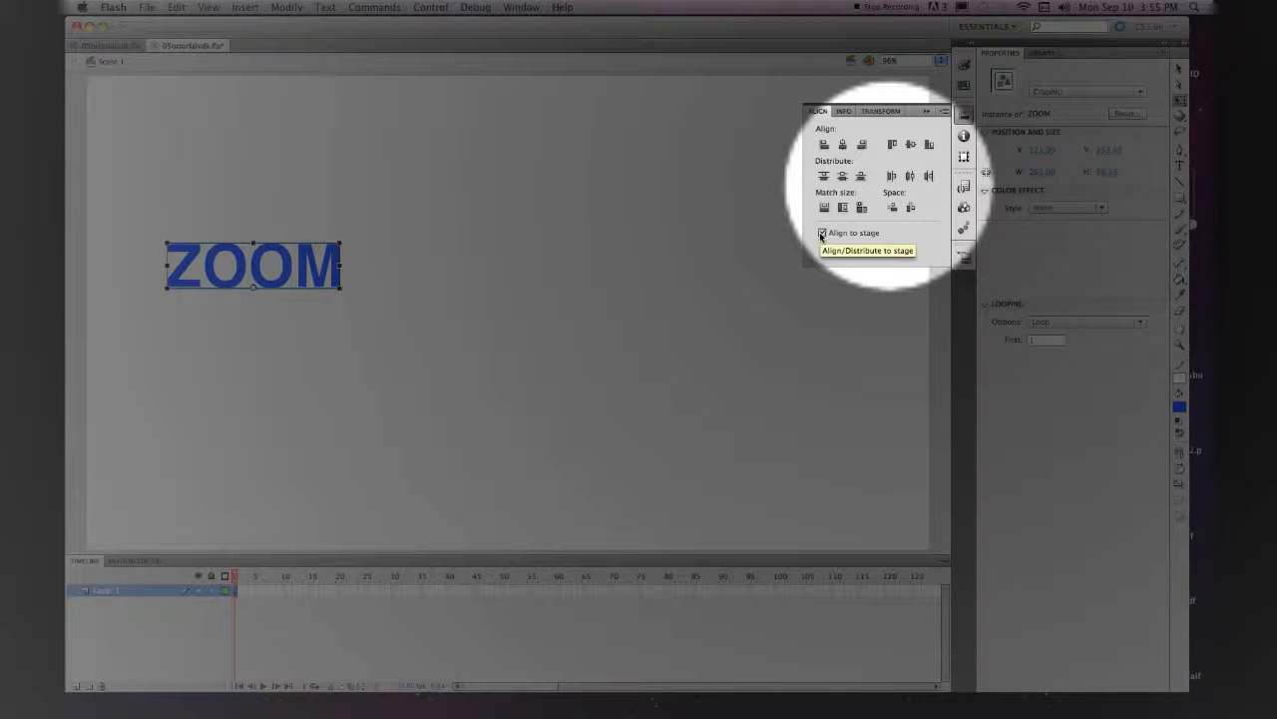
click(911, 145)
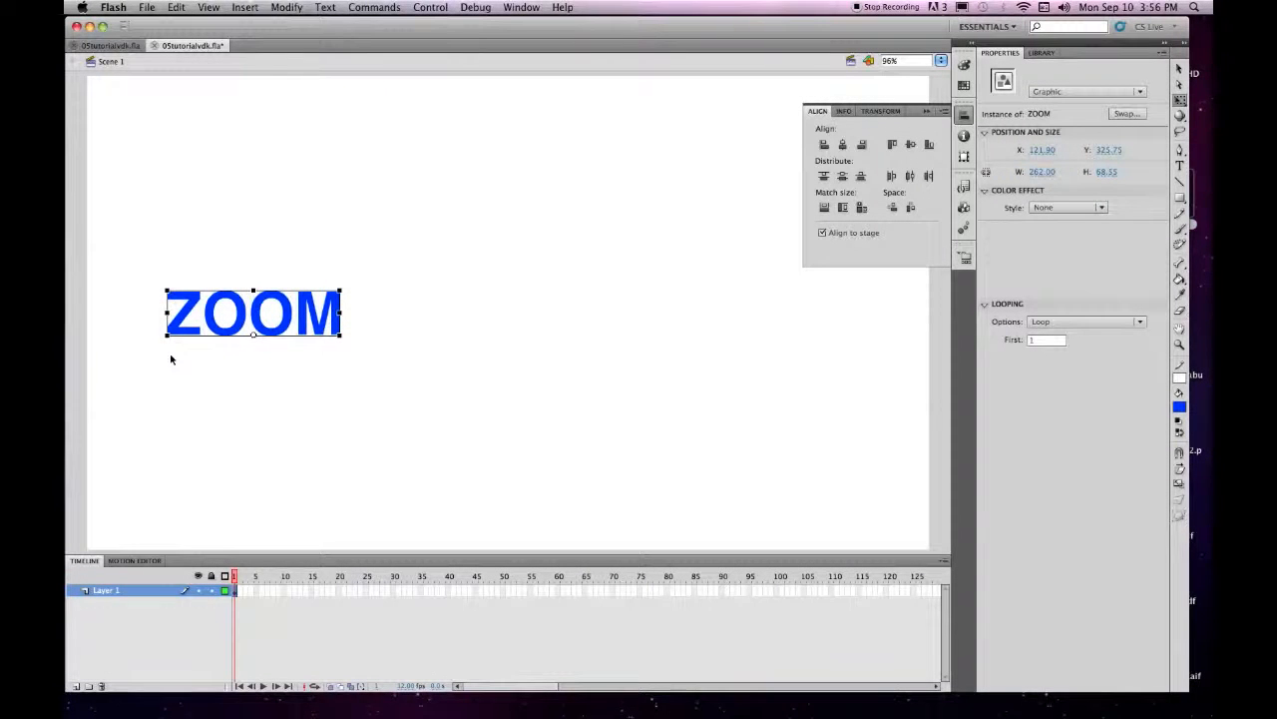
click(926, 452)
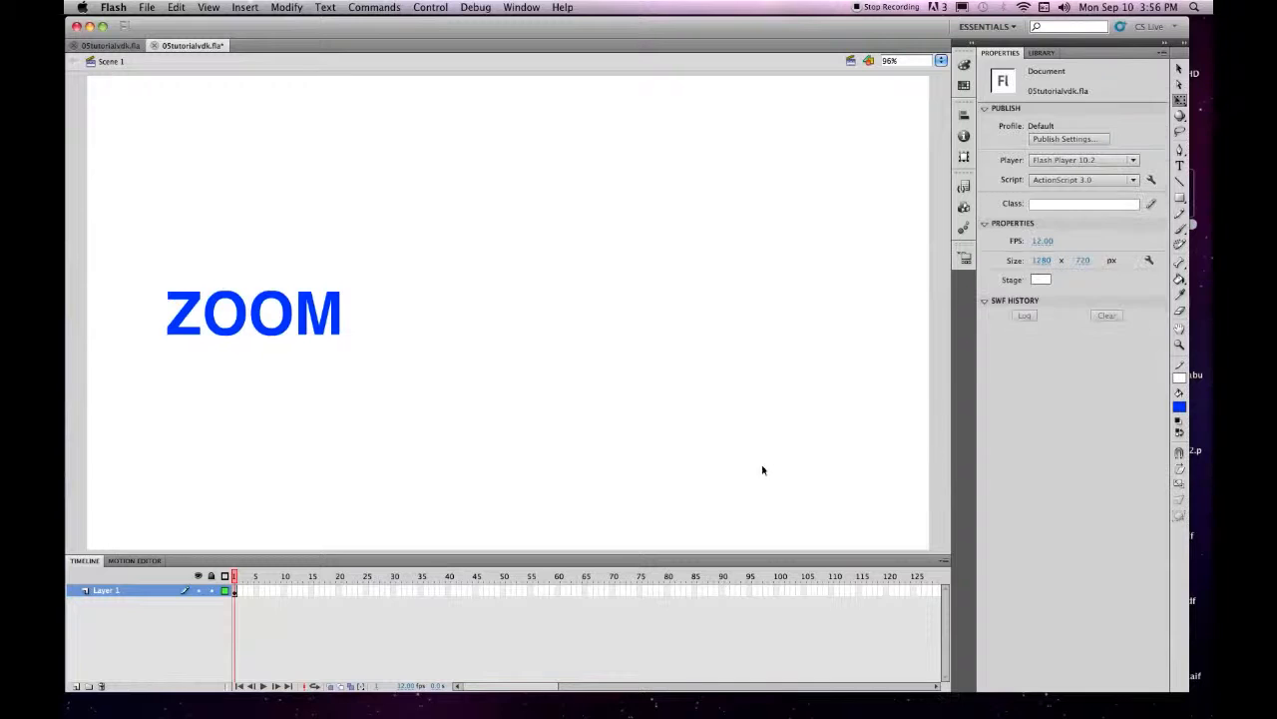
Nudge the ZOOM symbol on frame 1 left to about X 90
click(236, 301)
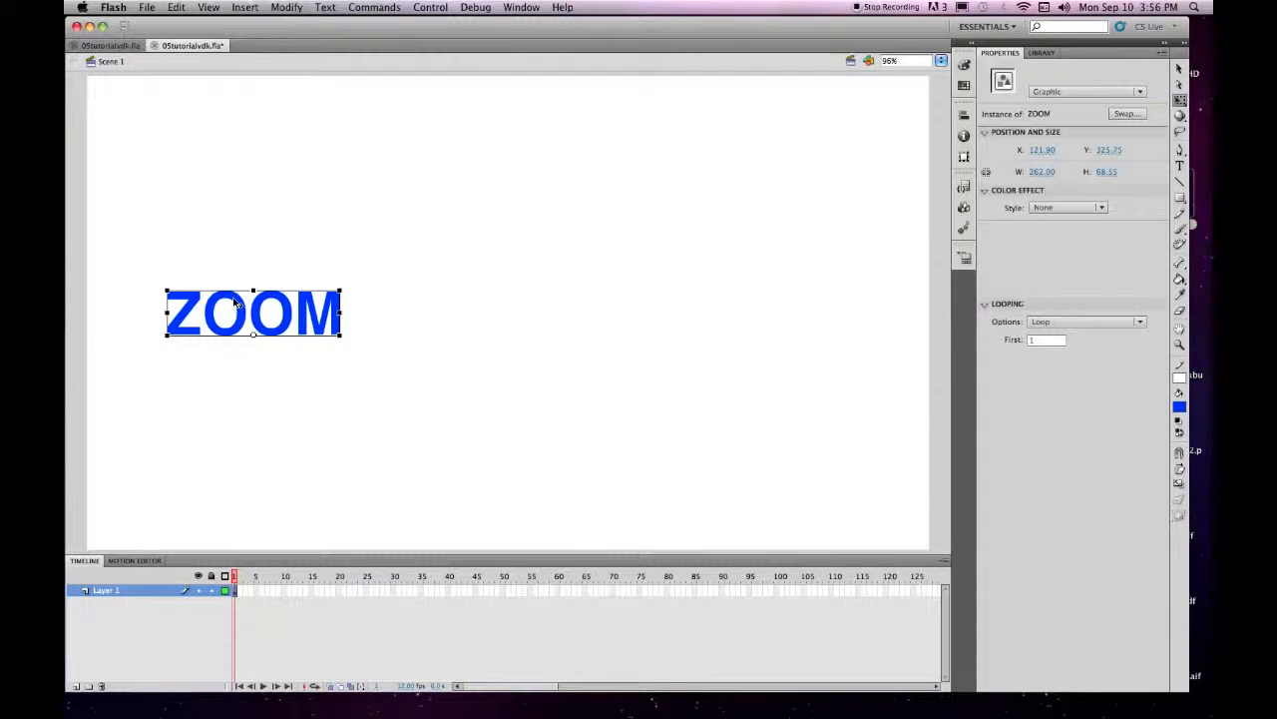
key(shift+Left)
key(shift+Left)
key(shift+Left)
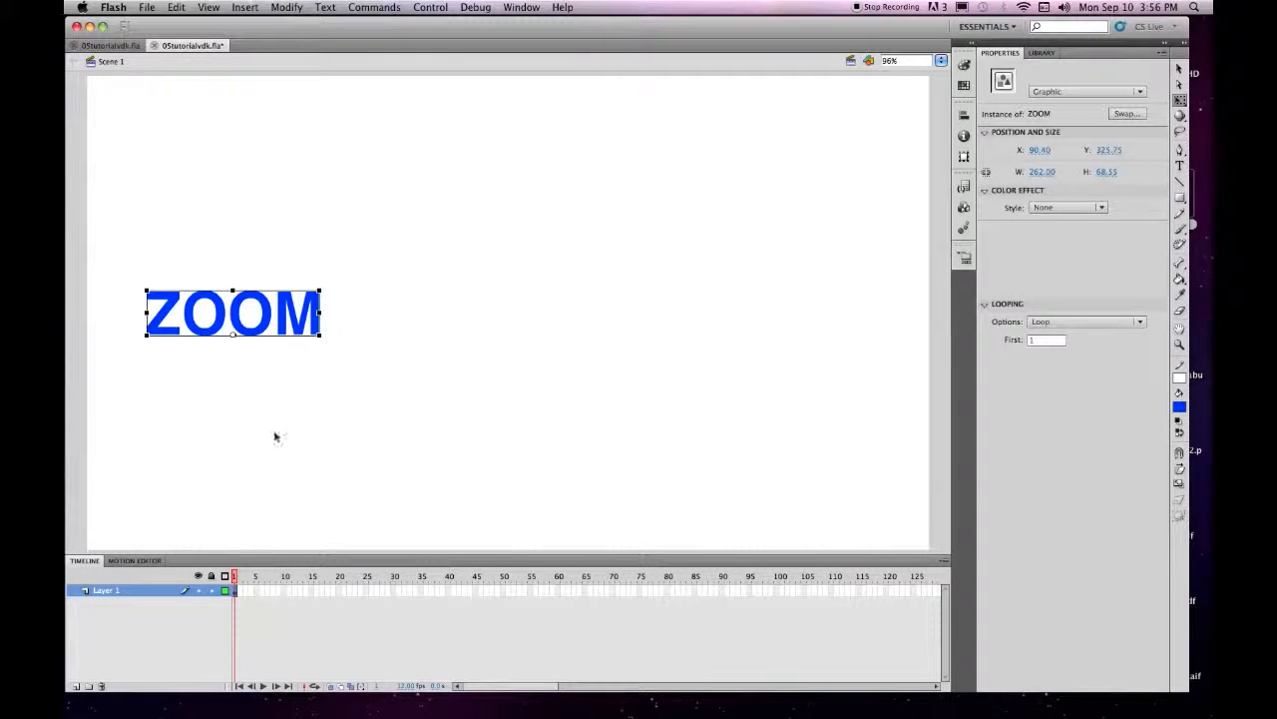
Extend Layer 1 to frame 24 and insert a keyframe at frame 12
click(362, 591)
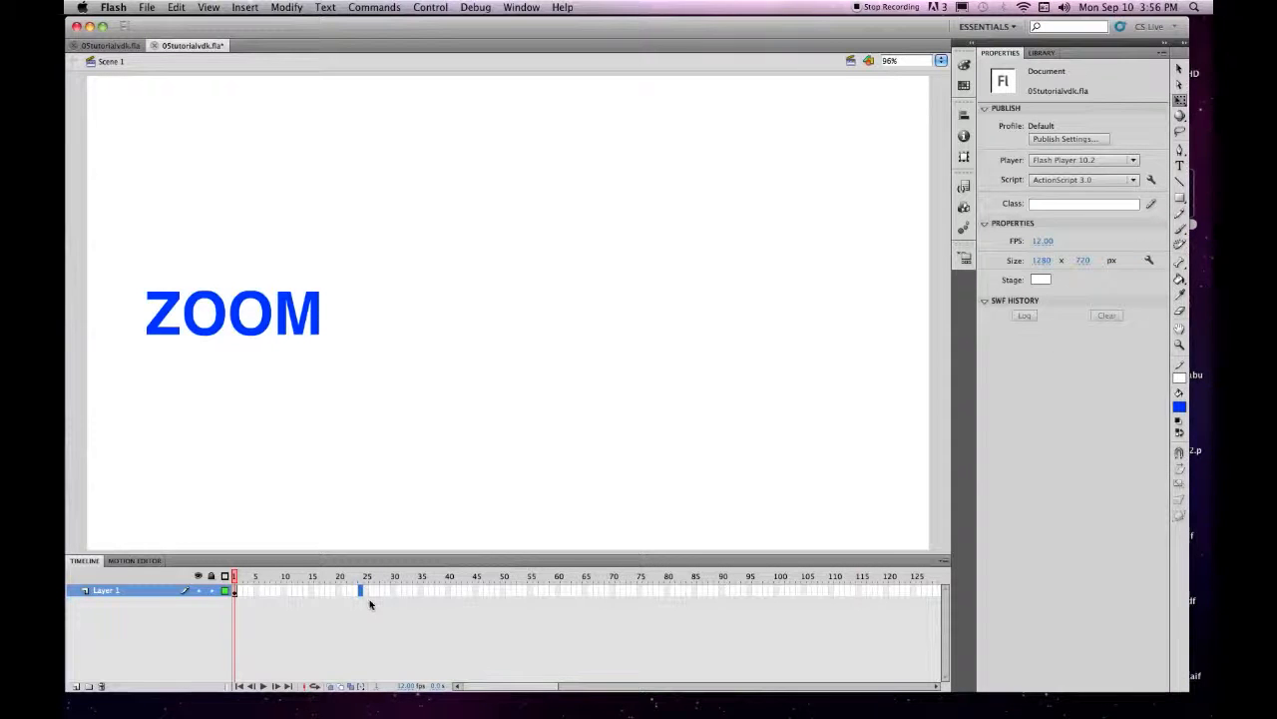
key(F5)
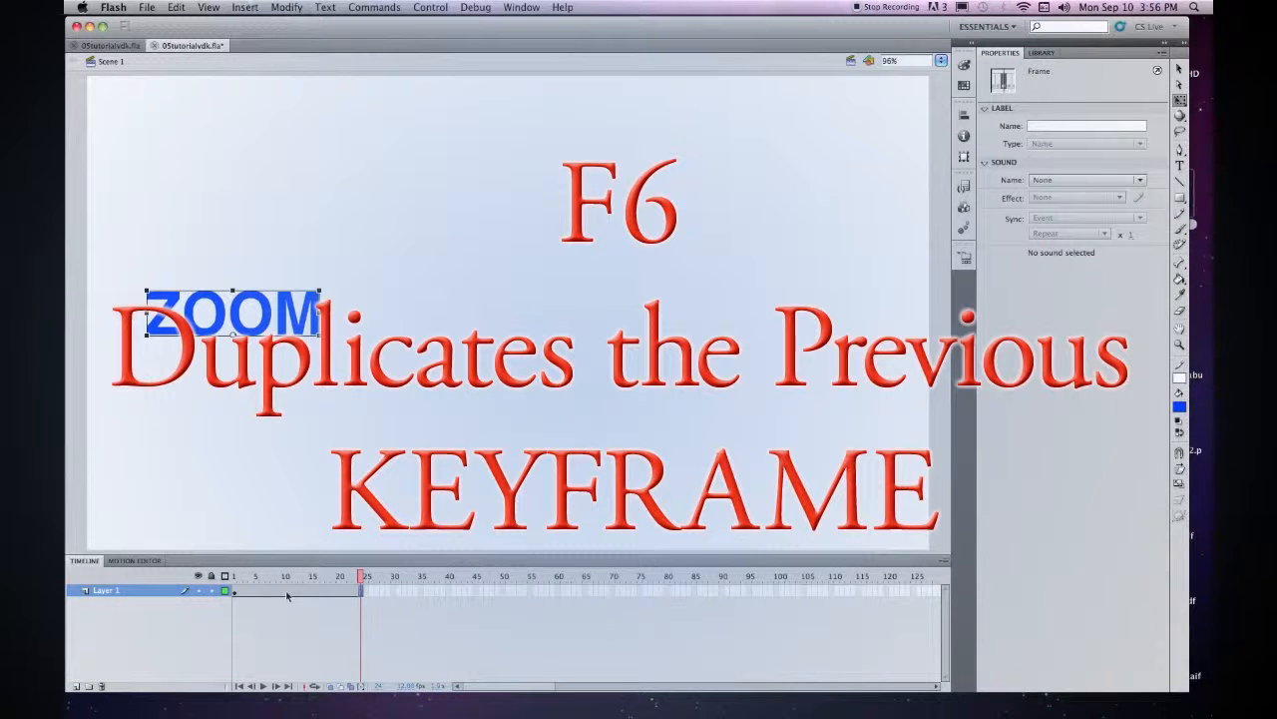
click(295, 592)
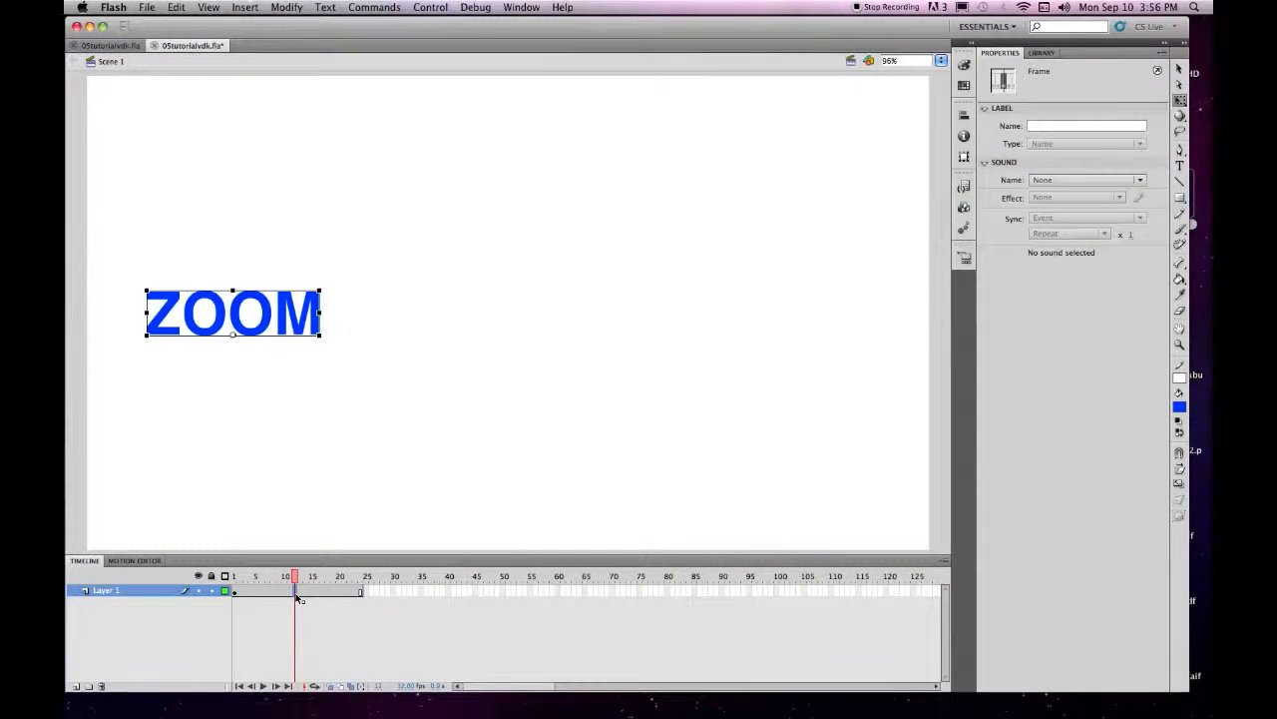
key(F6)
Move the ZOOM symbol on frame 12 horizontally to the right, to about the middle of the stage
key(Right)
key(Right)
key(Right)
key(Right)
key(Right)
key(Right)
key(Right)
key(Right)
key(Right)
key(Right)
key(Right)
key(Right)
key(Right)
key(Right)
key(Right)
key(Right)
key(Right)
key(Right)
key(Right)
key(Right)
key(Right)
key(Right)
key(Right)
key(Right)
key(Right)
key(Right)
key(Right)
key(Right)
key(Right)
key(Right)
key(Right)
key(Right)
key(Right)
key(Right)
key(Right)
key(Right)
key(Right)
key(Right)
key(Right)
key(Right)
key(Right)
key(Right)
key(Right)
key(Right)
key(Right)
key(Right)
key(Right)
key(Right)
key(Right)
key(Right)
key(Right)
key(Right)
key(Right)
key(Right)
key(Right)
key(Right)
key(Right)
key(Right)
key(Right)
key(Right)
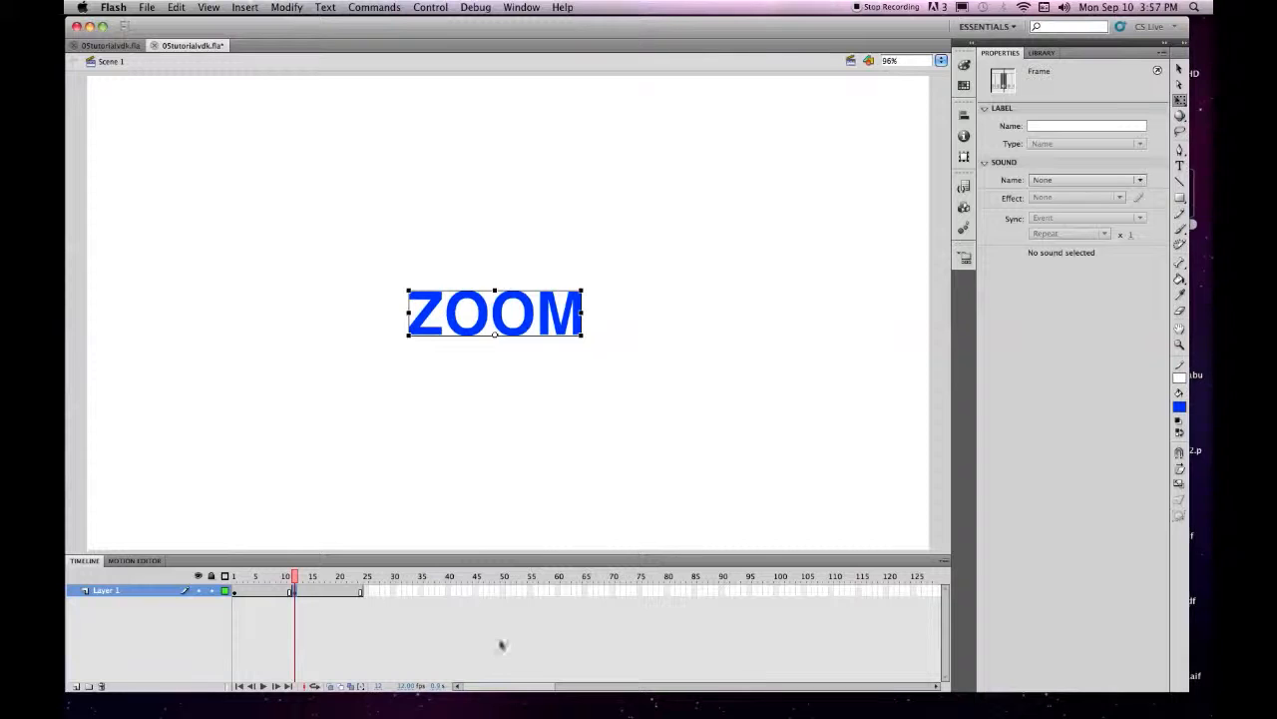
Insert a keyframe at frame 24 and move its ZOOM symbol horizontally to near the stage's right edge
click(360, 591)
key(F6)
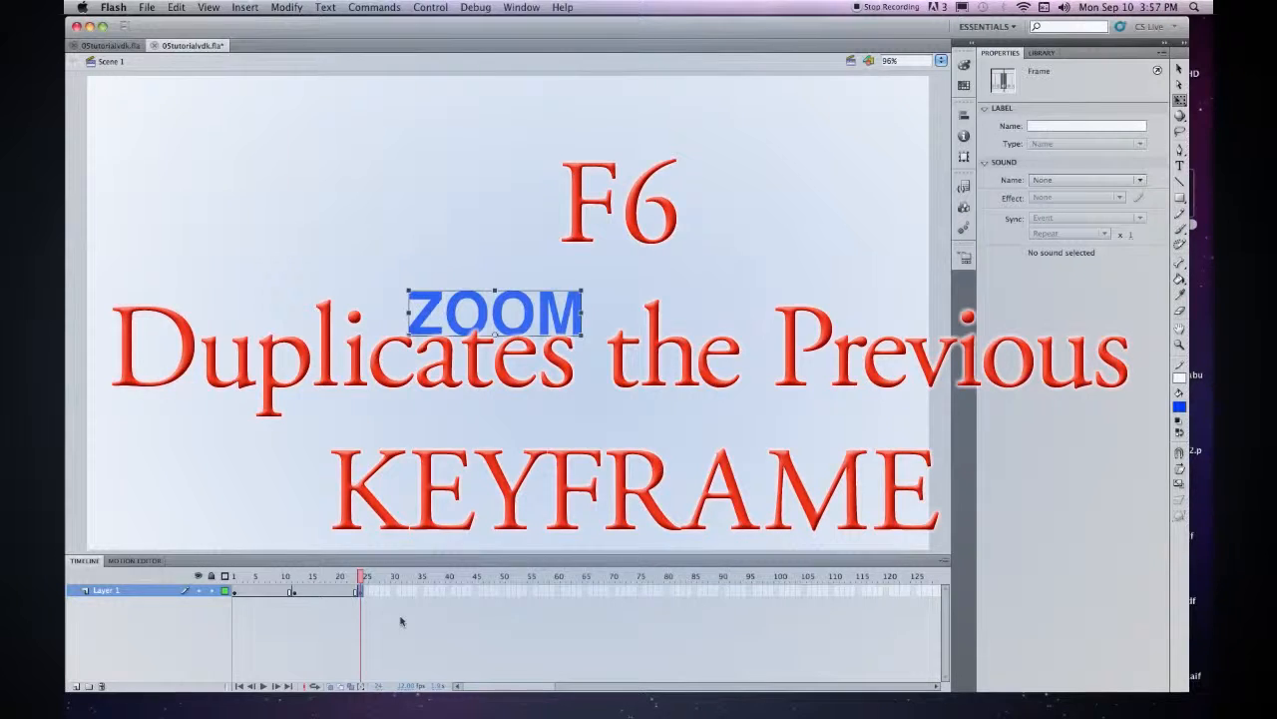
key(shift+Right)
key(shift+Right)
key(shift+Right)
key(shift+Right)
key(shift+Right)
key(shift+Right)
key(shift+Right)
key(shift+Right)
key(shift+Right)
key(shift+Right)
key(shift+Right)
key(shift+Right)
key(shift+Right)
key(shift+Right)
key(shift+Right)
key(shift+Right)
key(shift+Right)
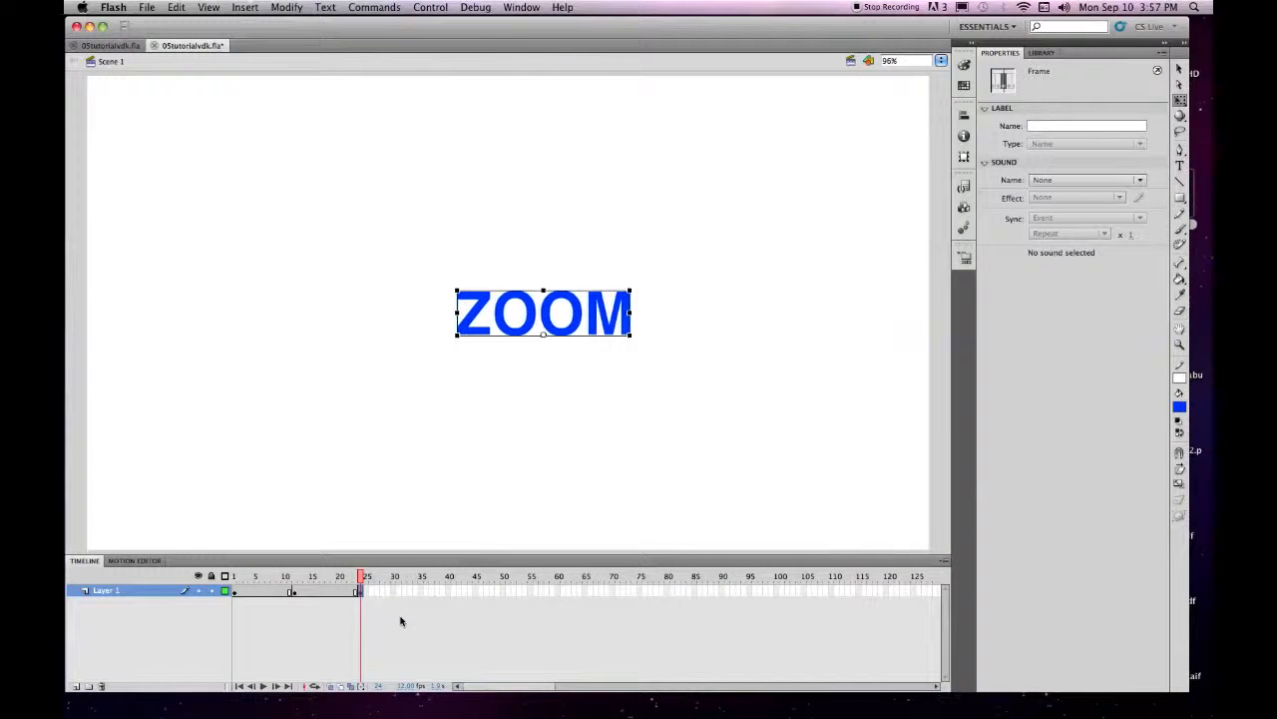
key(shift+Right)
key(shift+Right)
key(shift+Right)
key(shift+Right)
key(shift+Right)
key(shift+Right)
key(shift+Right)
key(shift+Right)
key(shift+Right)
key(shift+Right)
key(shift+Right)
key(shift+Right)
key(shift+Right)
key(shift+Right)
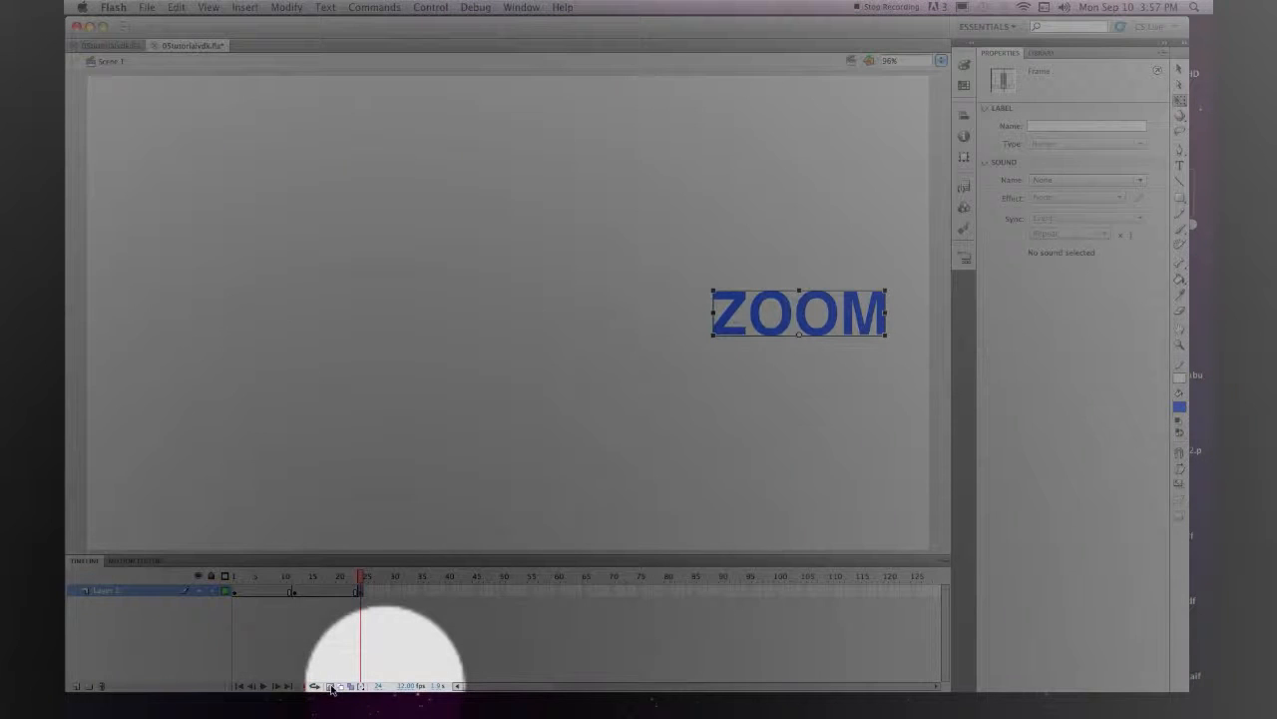
Turn on onion skinning, extend its start marker to frame 1 and return the playhead to frame 1
click(330, 686)
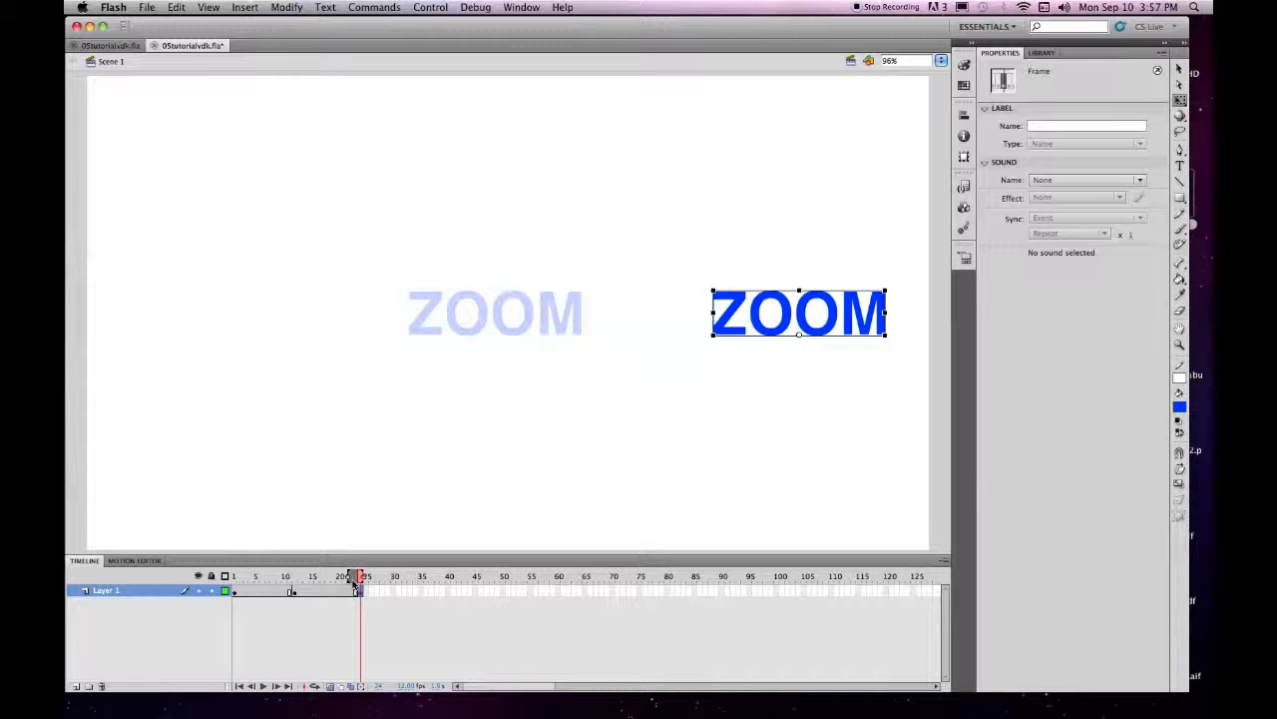
drag(355, 581, 234, 579)
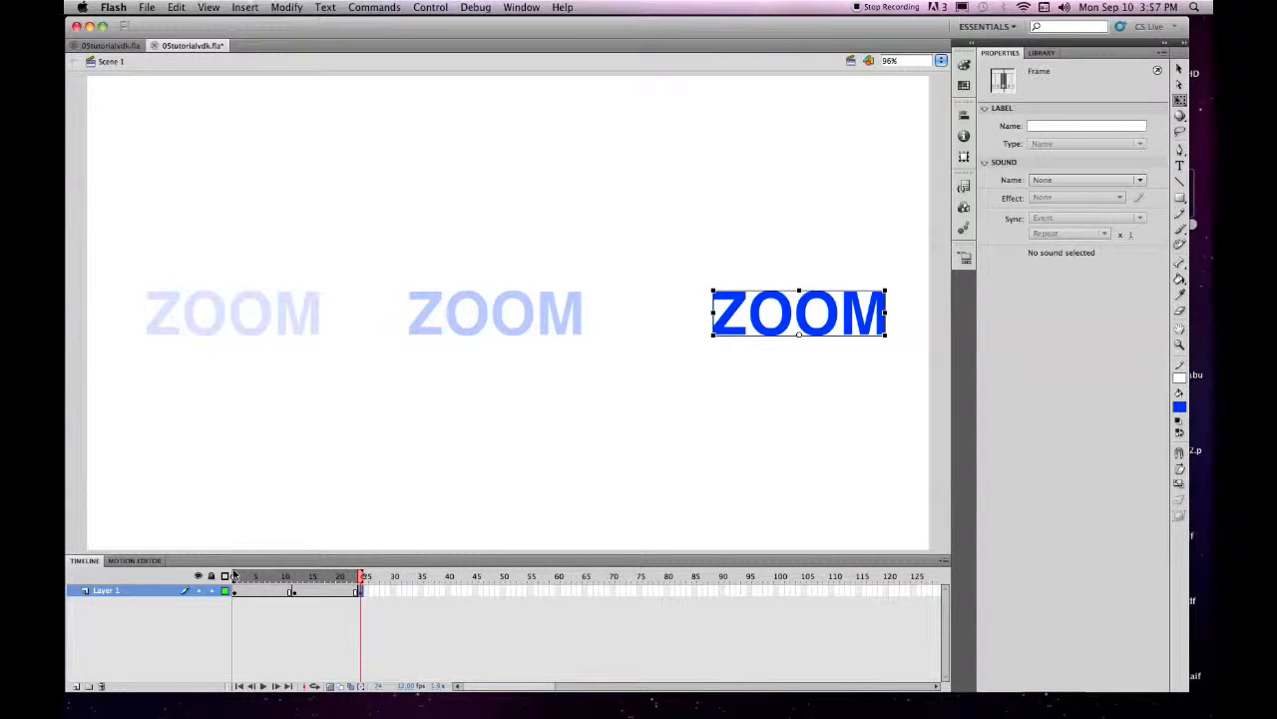
drag(361, 576, 235, 576)
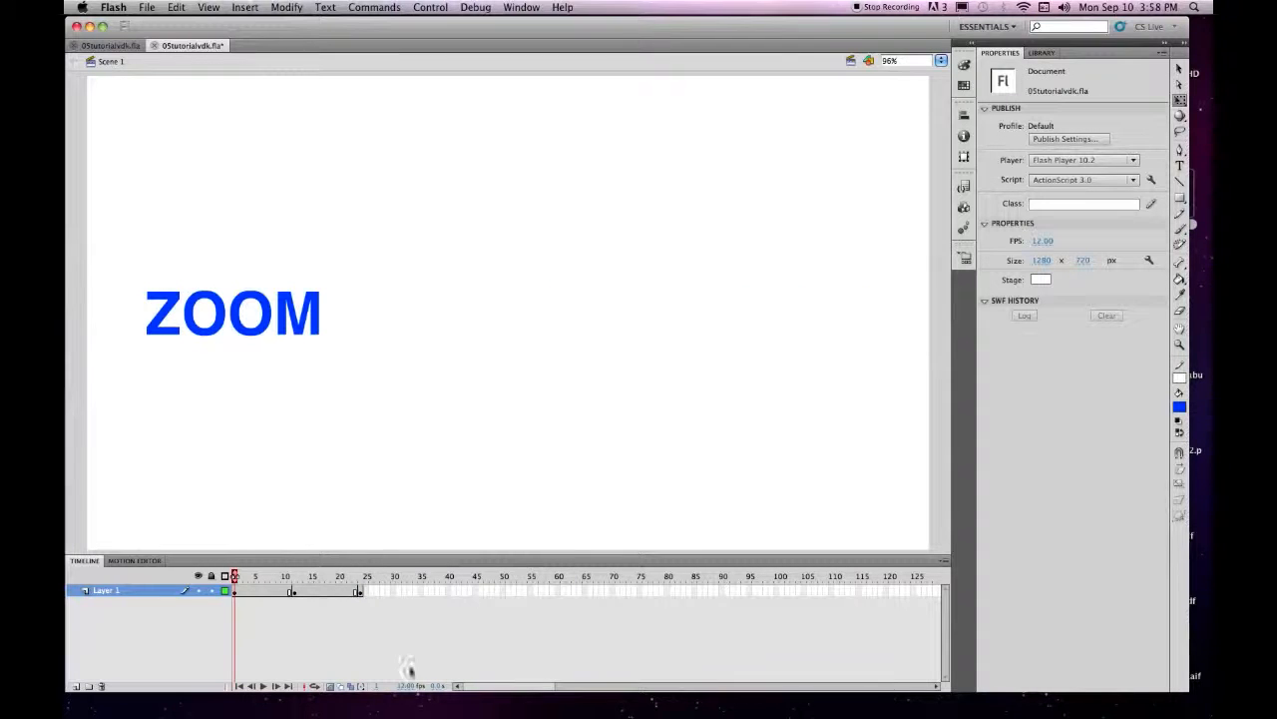
Set the onion skin marker range to all frames
click(332, 686)
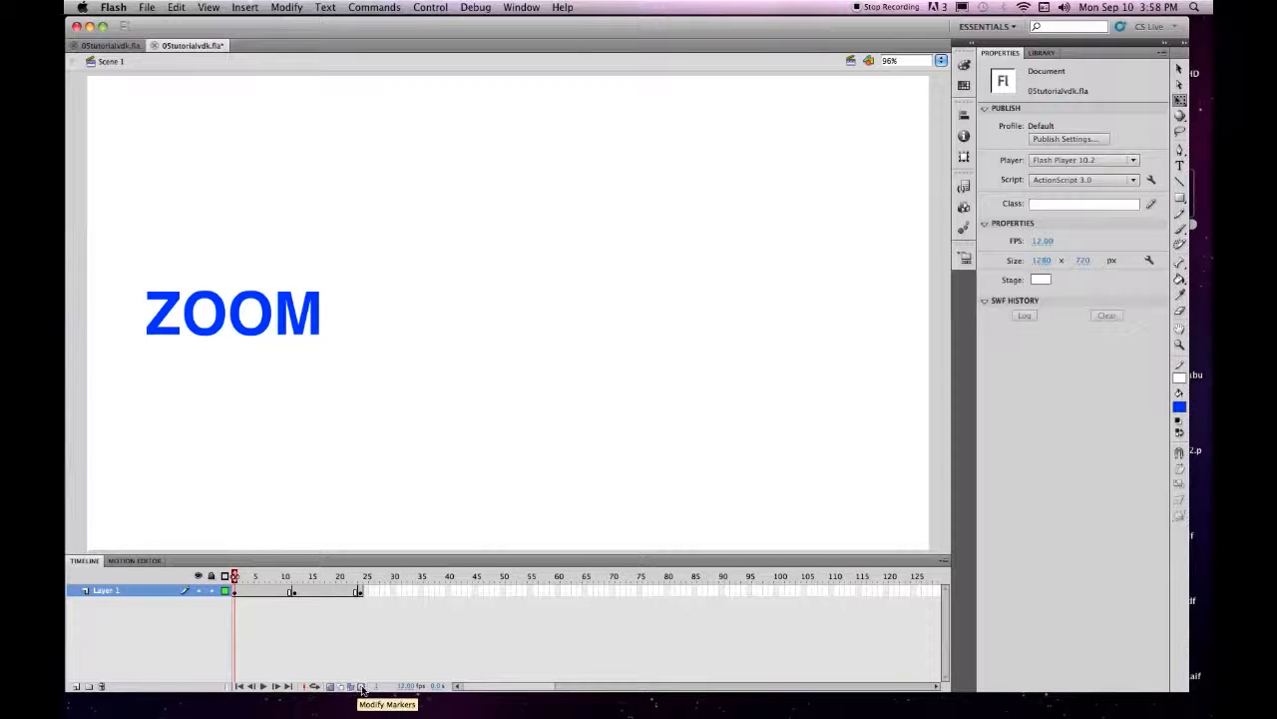
click(362, 689)
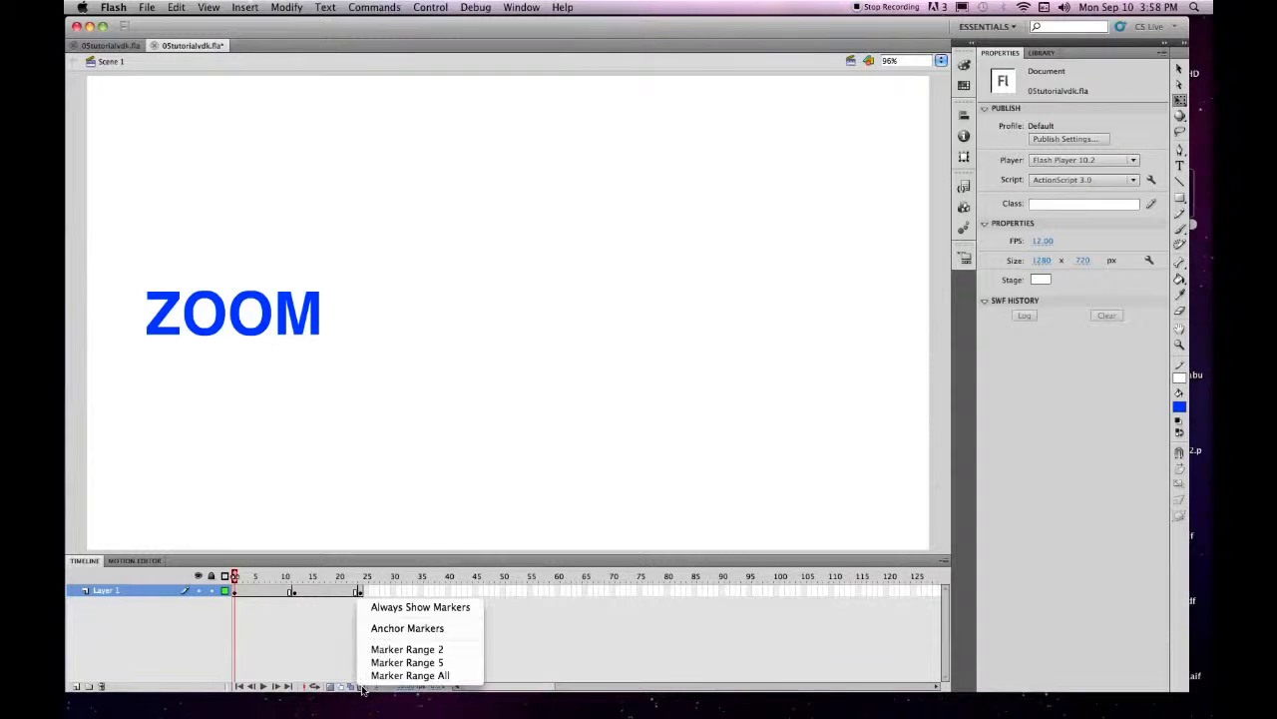
click(392, 677)
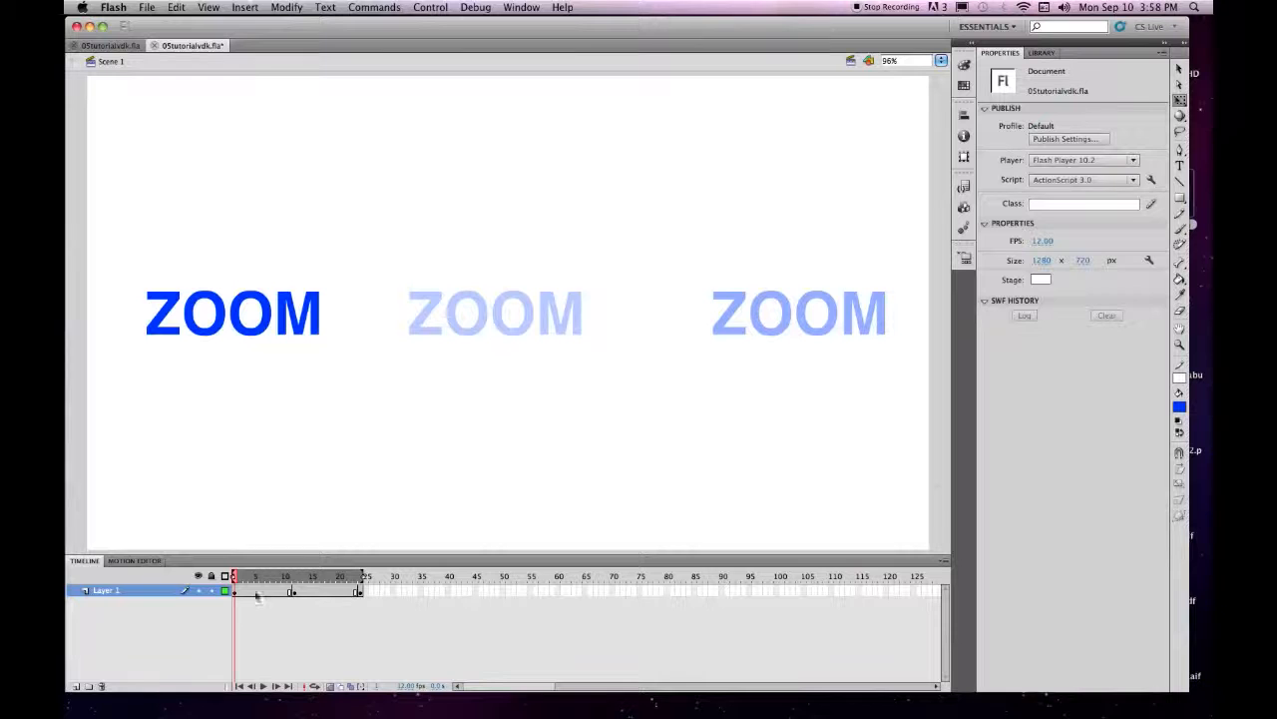
Skew the top of the ZOOM symbol on frame 12 to the right, making it about 343 px wide
click(295, 591)
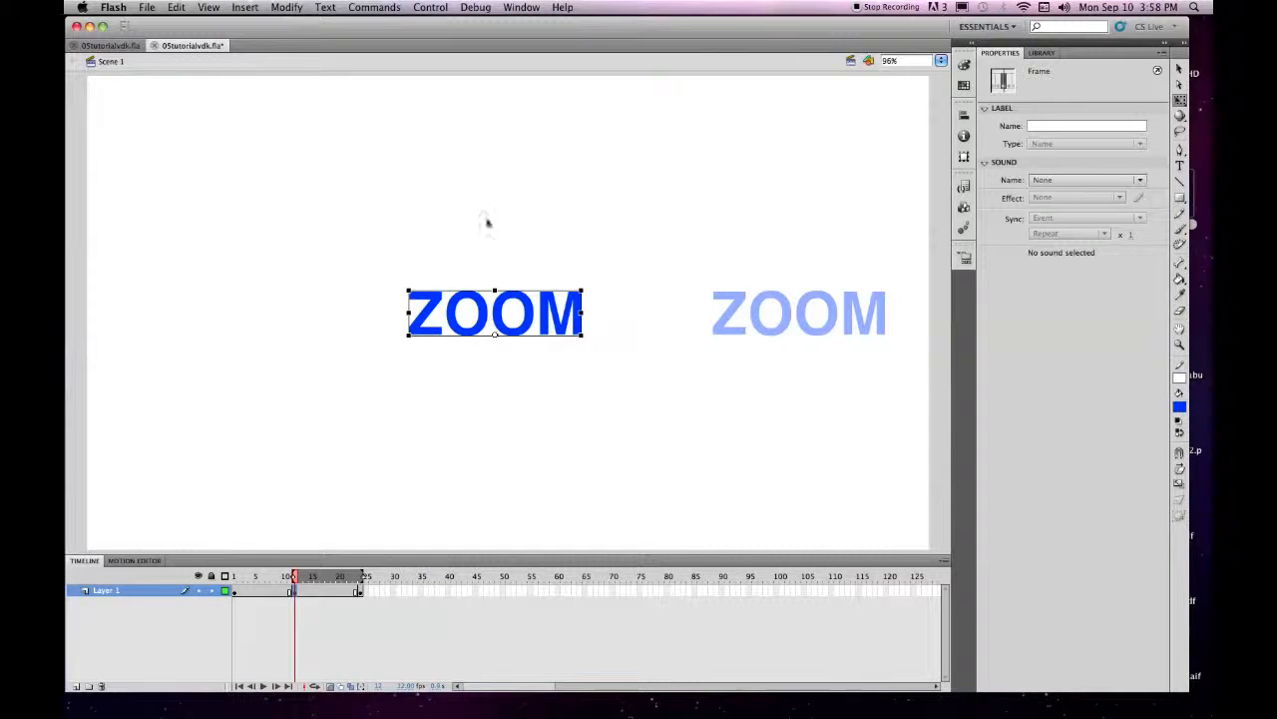
drag(472, 289, 524, 297)
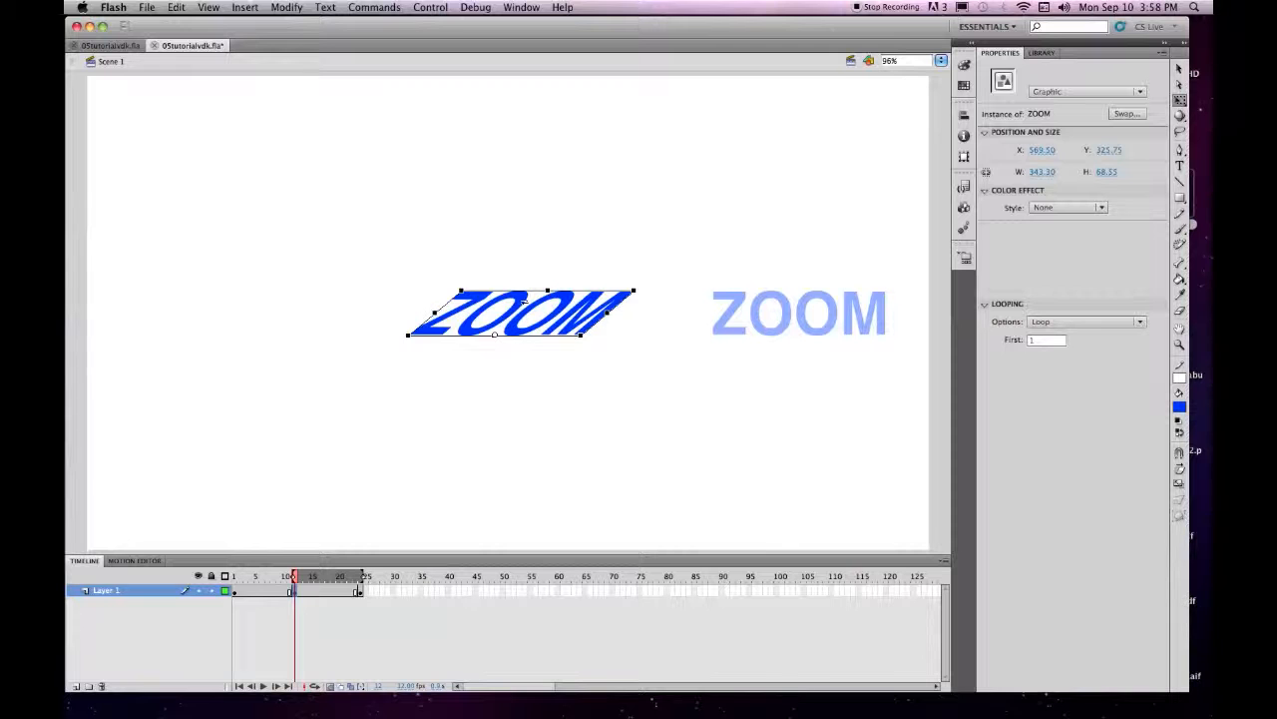
Insert a keyframe at frame 3 and skew the top of its ZOOM symbol left, to about 322 px wide
click(245, 590)
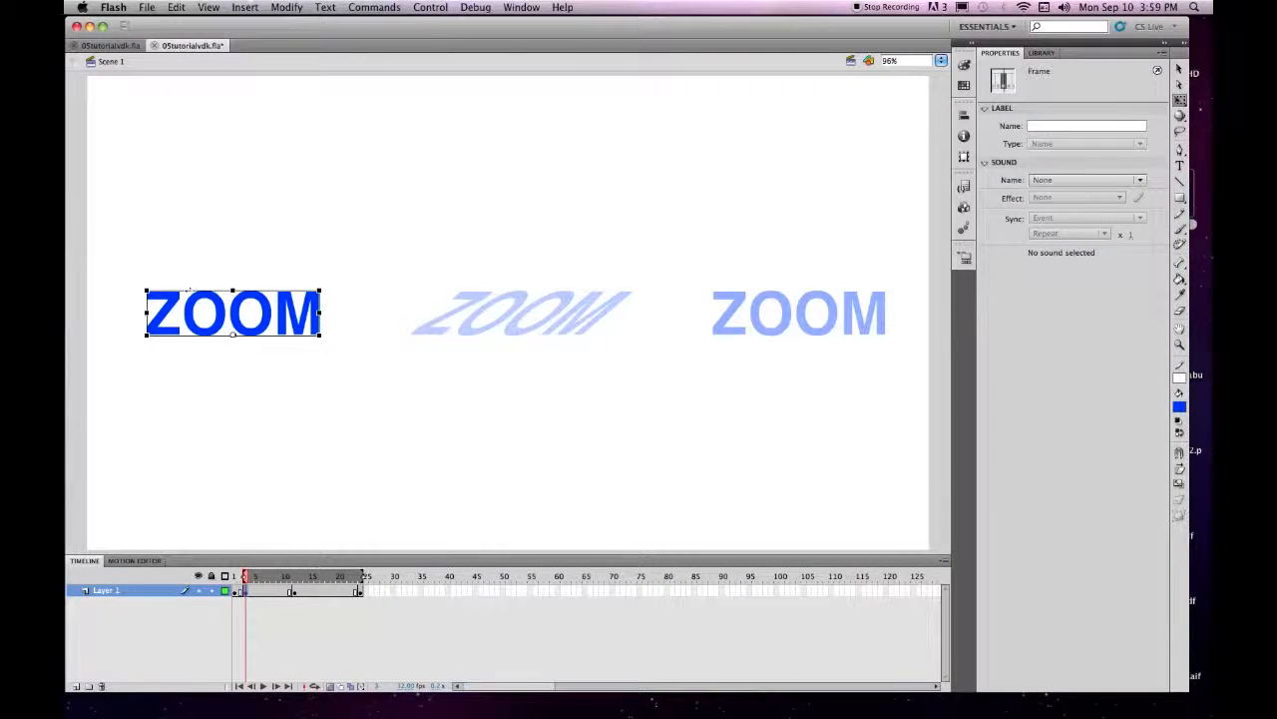
drag(189, 289, 146, 292)
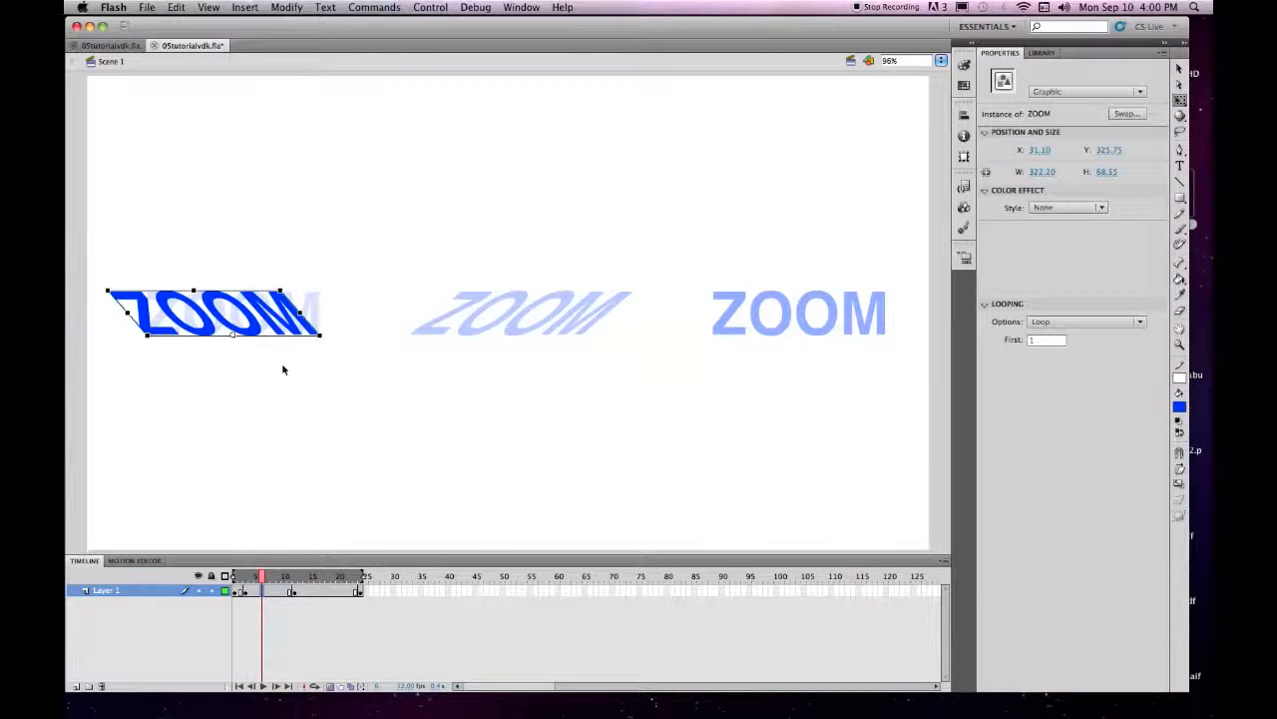
Insert a keyframe at frame 6, shift its ZOOM symbol right and skew its top to the right, making it about 312 px wide
click(265, 591)
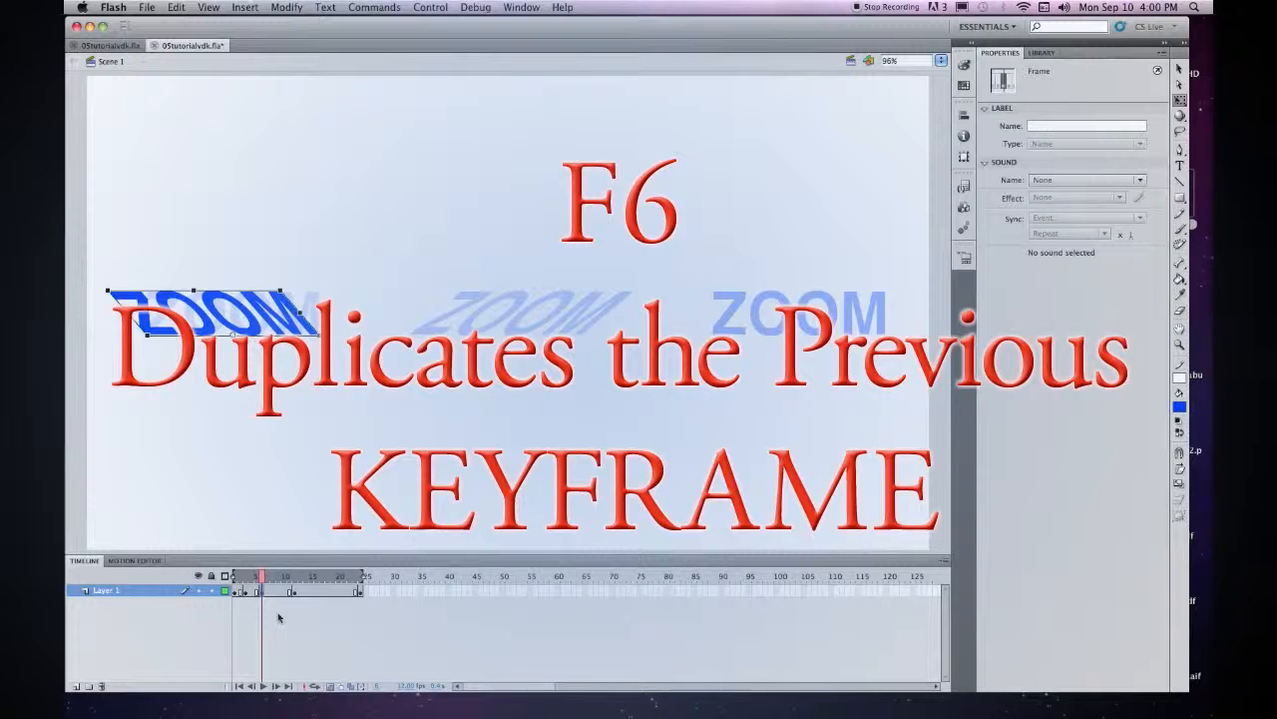
key(shift+Right)
key(shift+Right)
key(shift+Right)
key(shift+Right)
key(shift+Right)
key(shift+Right)
key(shift+Right)
key(shift+Right)
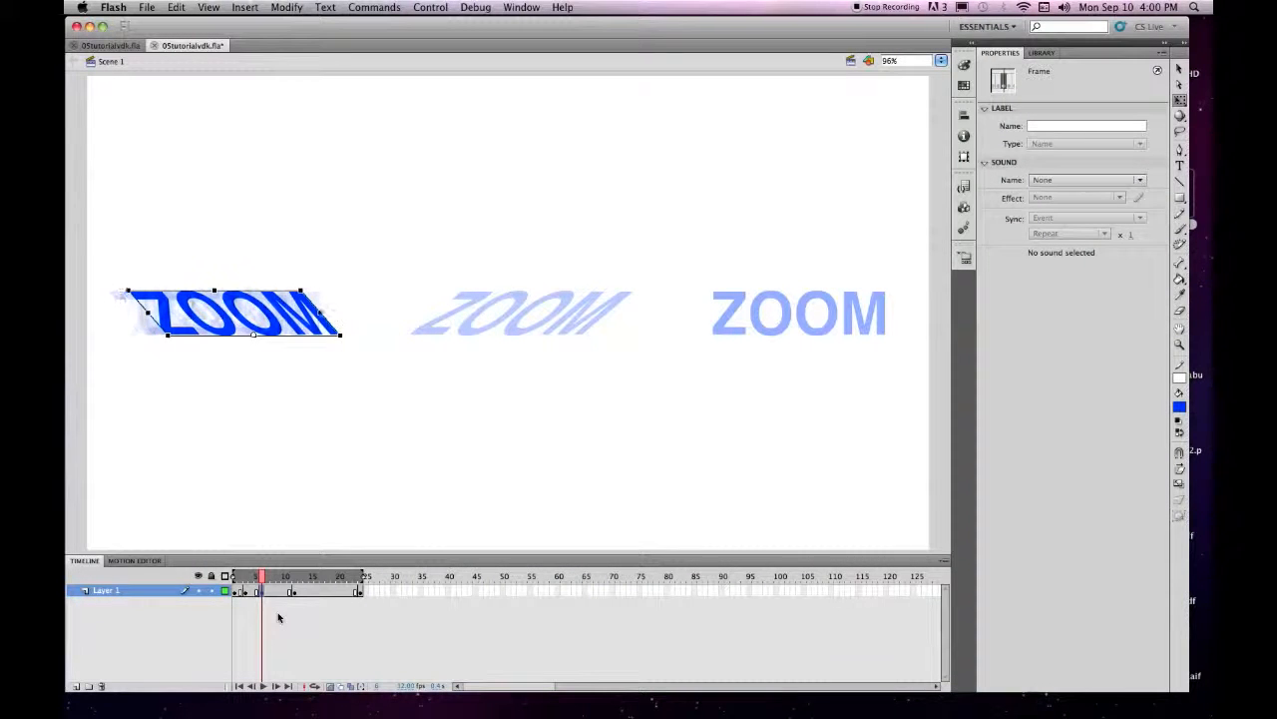
key(shift+Right)
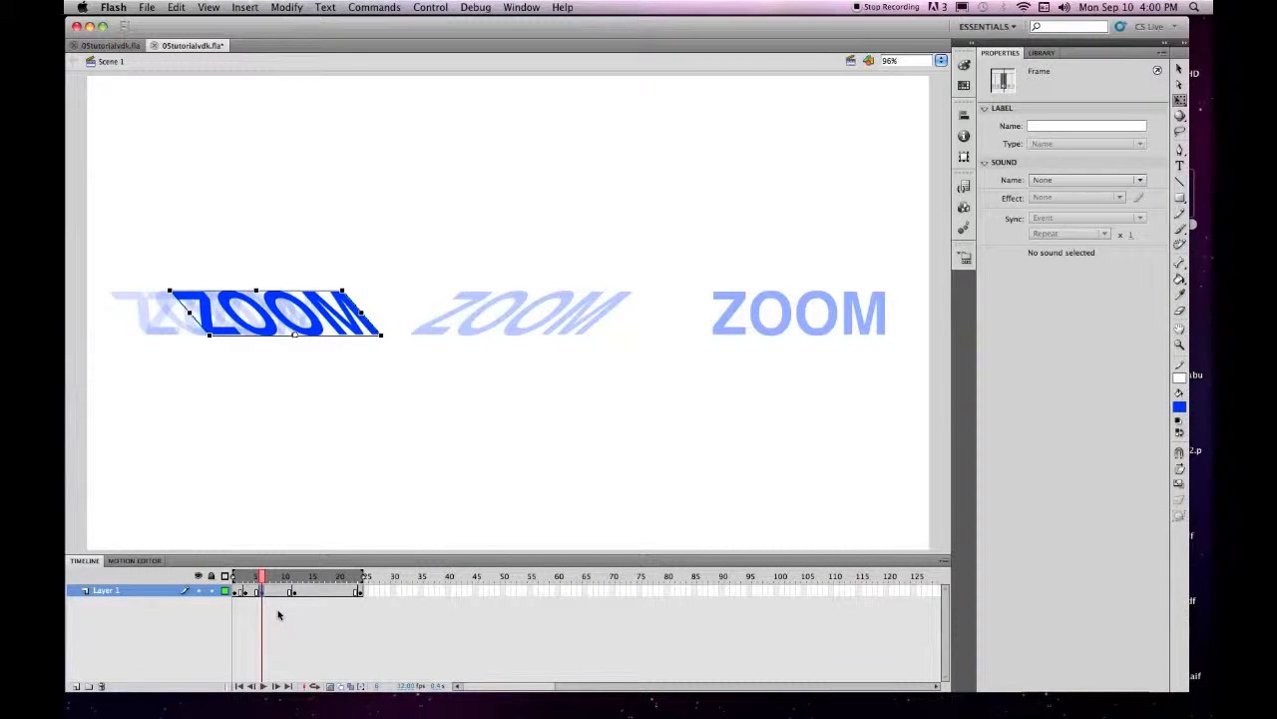
drag(216, 289, 297, 300)
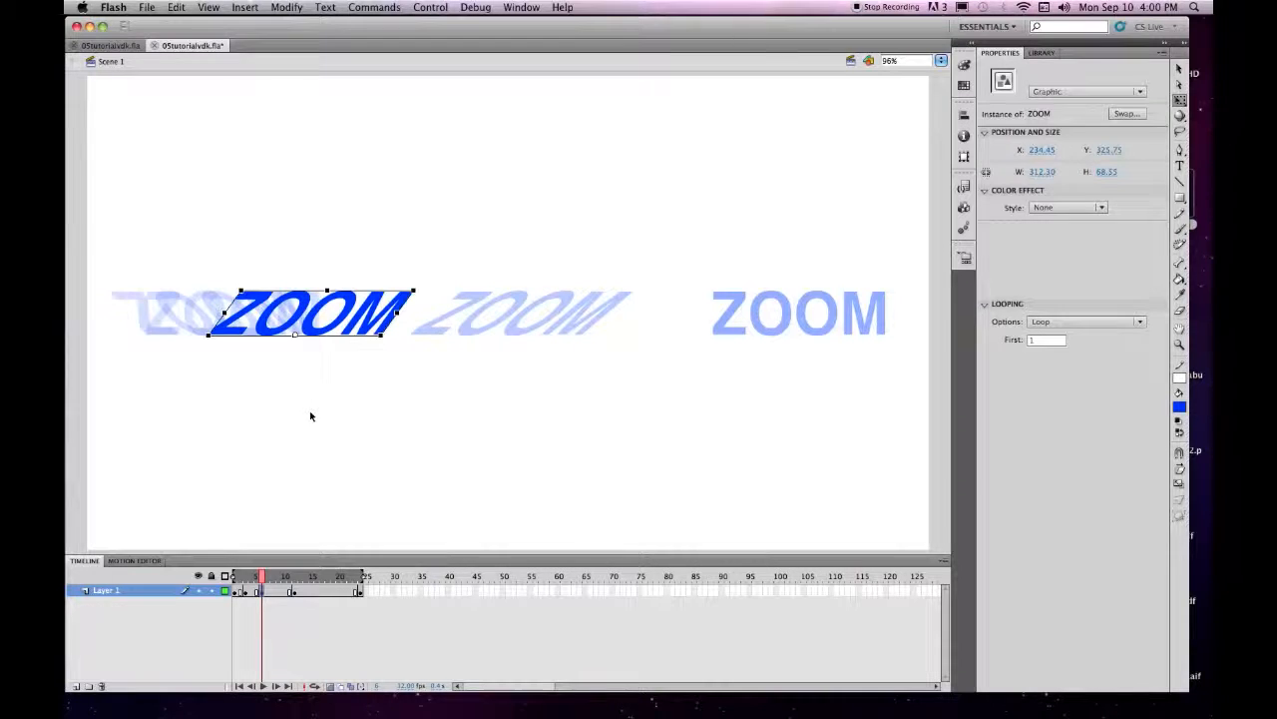
Insert a keyframe at frame 18, move its ZOOM symbol right to overlap the final word, and reduce its skew to about 317 px wide
click(333, 593)
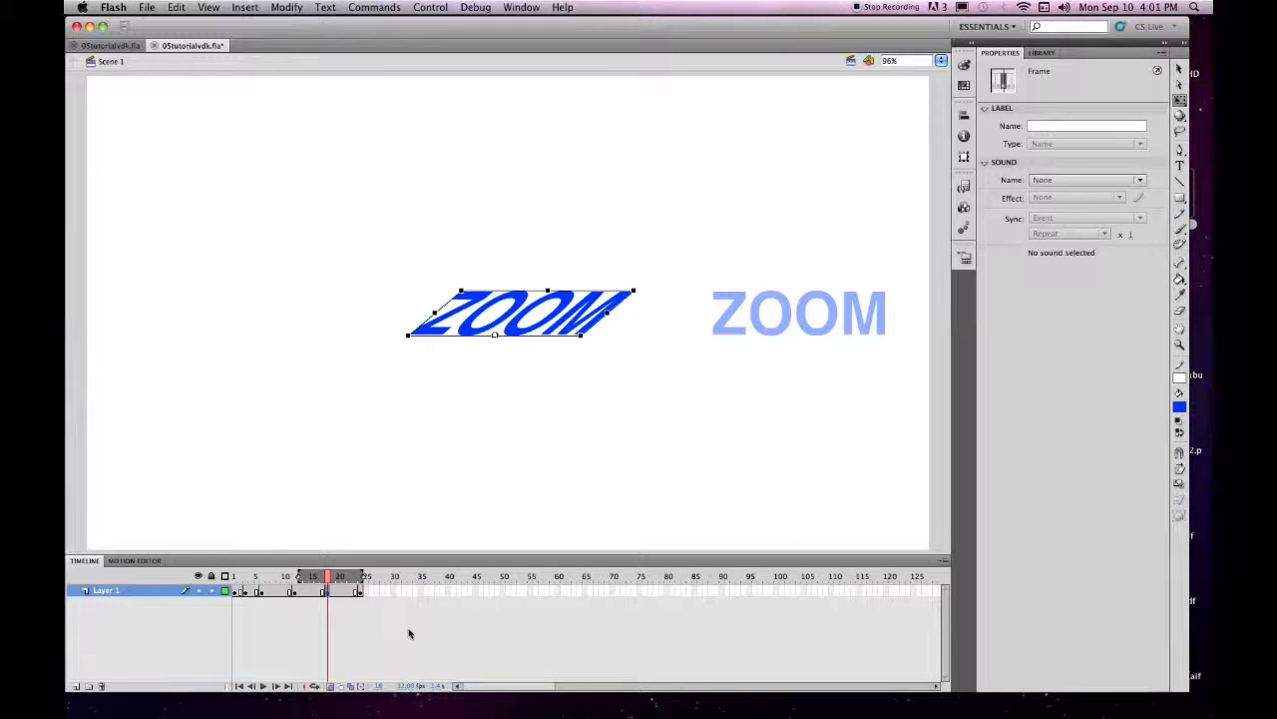
key(shift+Right)
key(shift+Right)
key(shift+Right)
key(shift+Right)
key(shift+Right)
key(shift+Right)
key(shift+Right)
key(shift+Right)
key(shift+Right)
key(shift+Right)
key(shift+Right)
key(shift+Right)
key(shift+Right)
key(shift+Right)
key(shift+Right)
key(shift+Right)
key(shift+Right)
key(shift+Right)
key(shift+Right)
key(shift+Right)
key(shift+Right)
key(shift+Right)
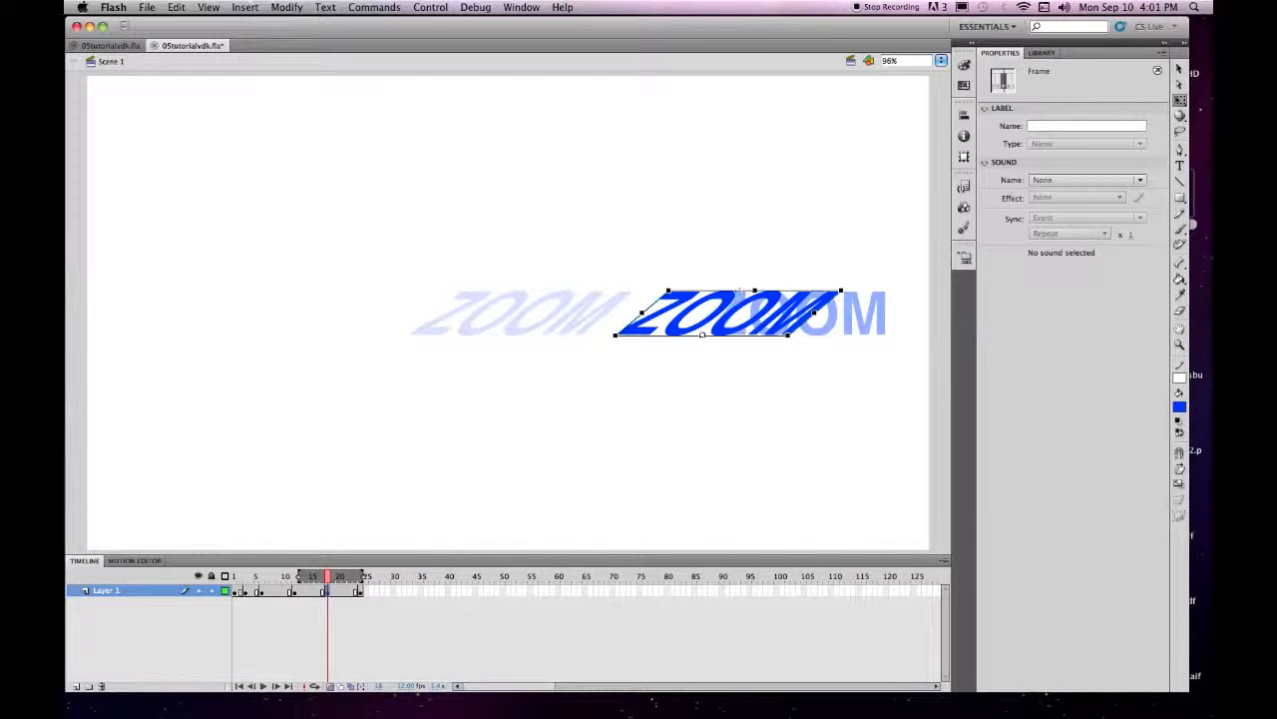
drag(738, 291, 724, 287)
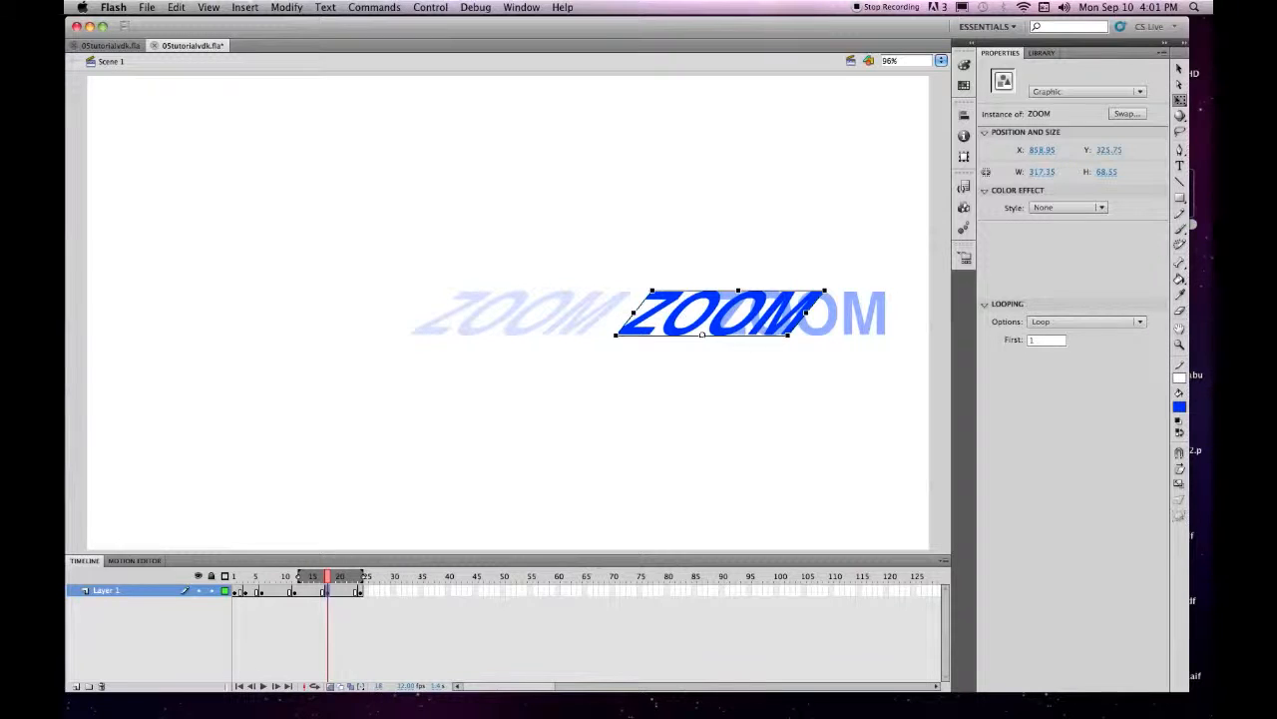
Insert a keyframe at frame 22, onion skin all frames, and skew the top of its ZOOM symbol left, to about 283 px wide
click(348, 592)
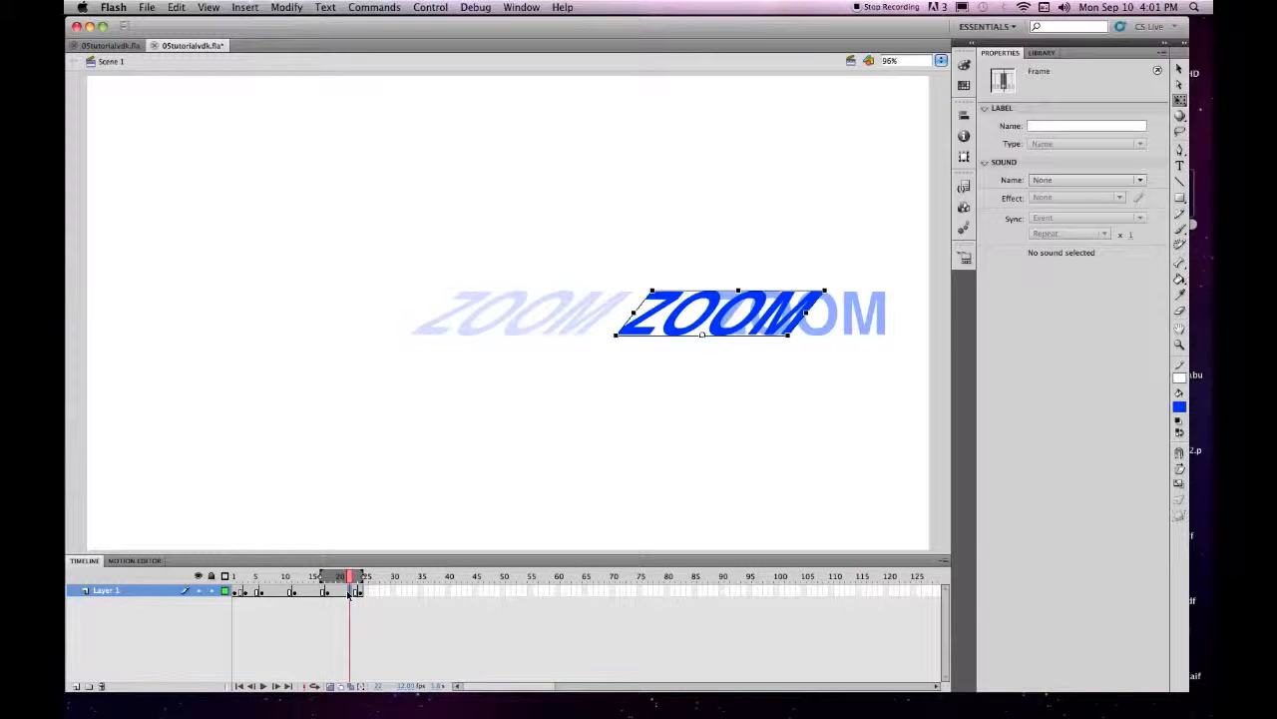
key(F6)
click(364, 686)
click(377, 677)
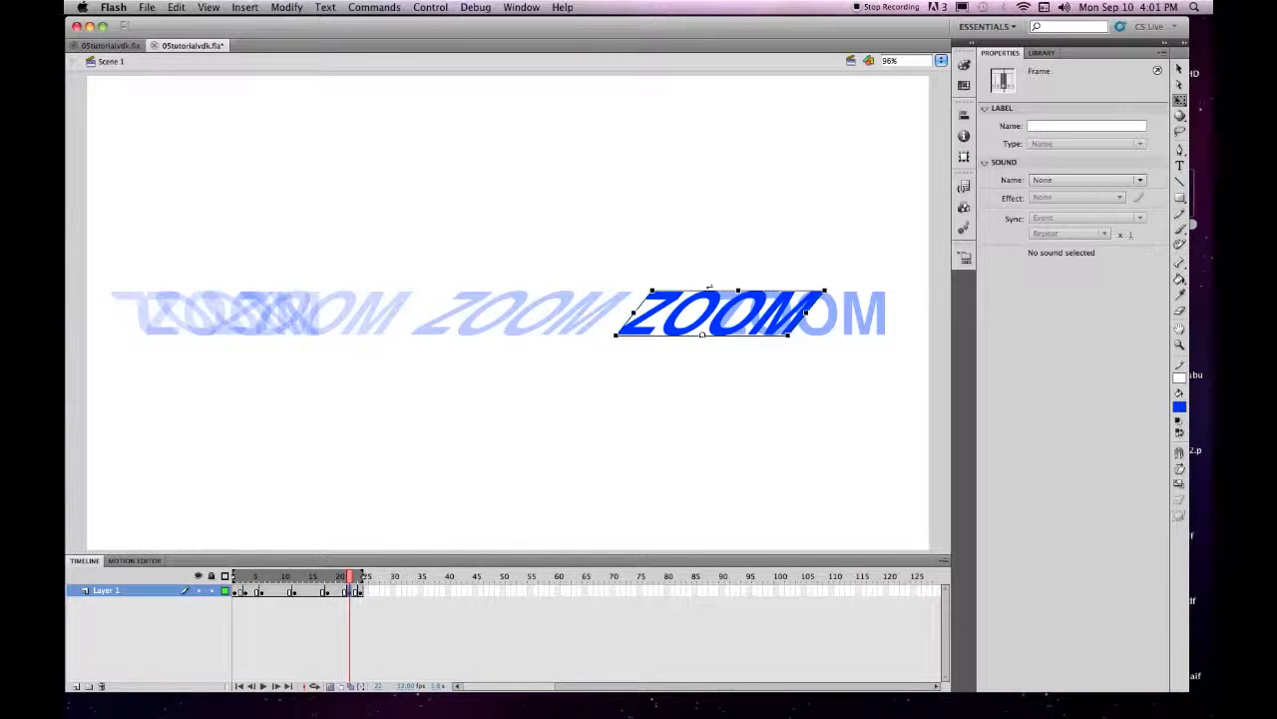
click(711, 291)
drag(710, 291, 662, 288)
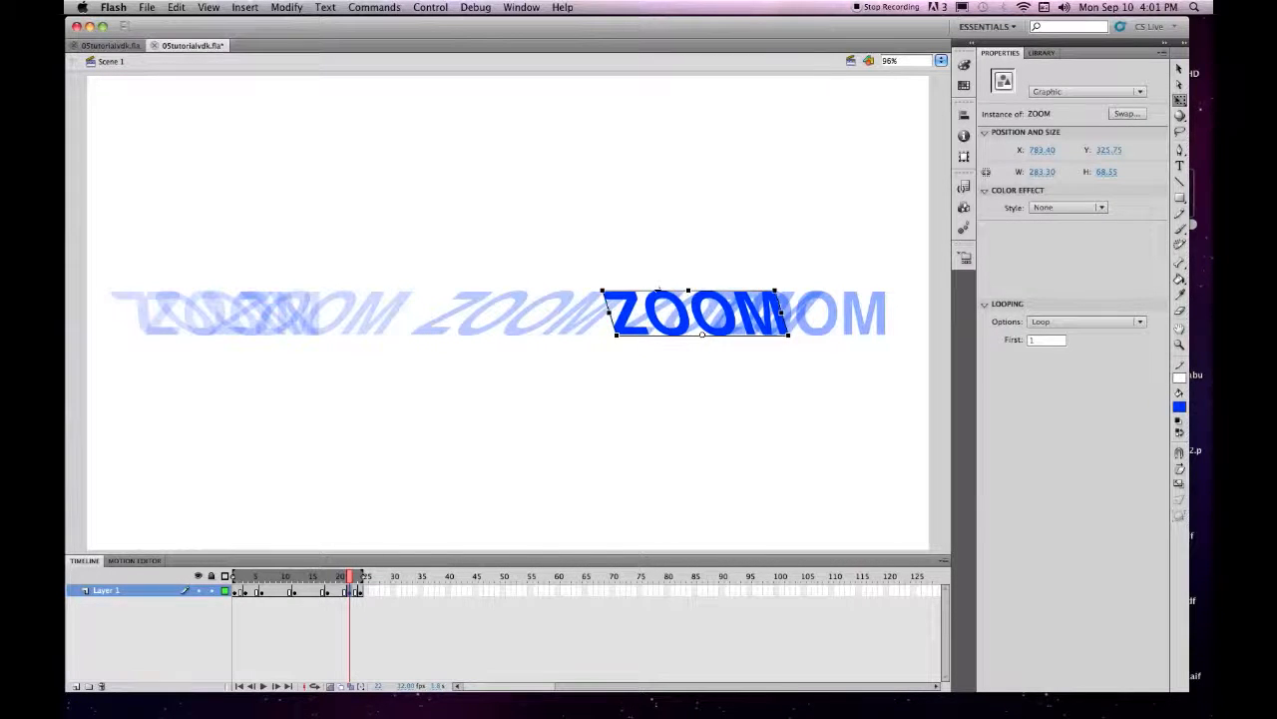
Move the ZOOM symbol on frame 22 right to an X position of about 836 px
key(shift+Right)
key(shift+Right)
key(shift+Right)
key(shift+Right)
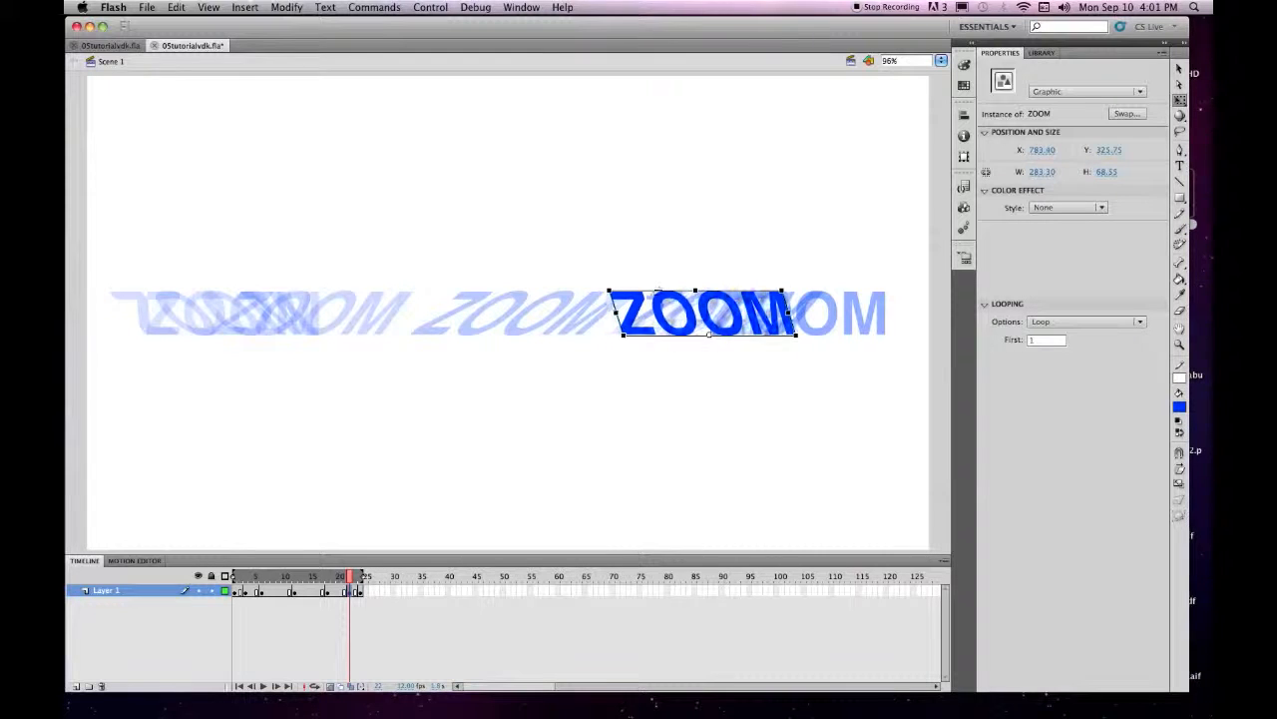
key(shift+Right)
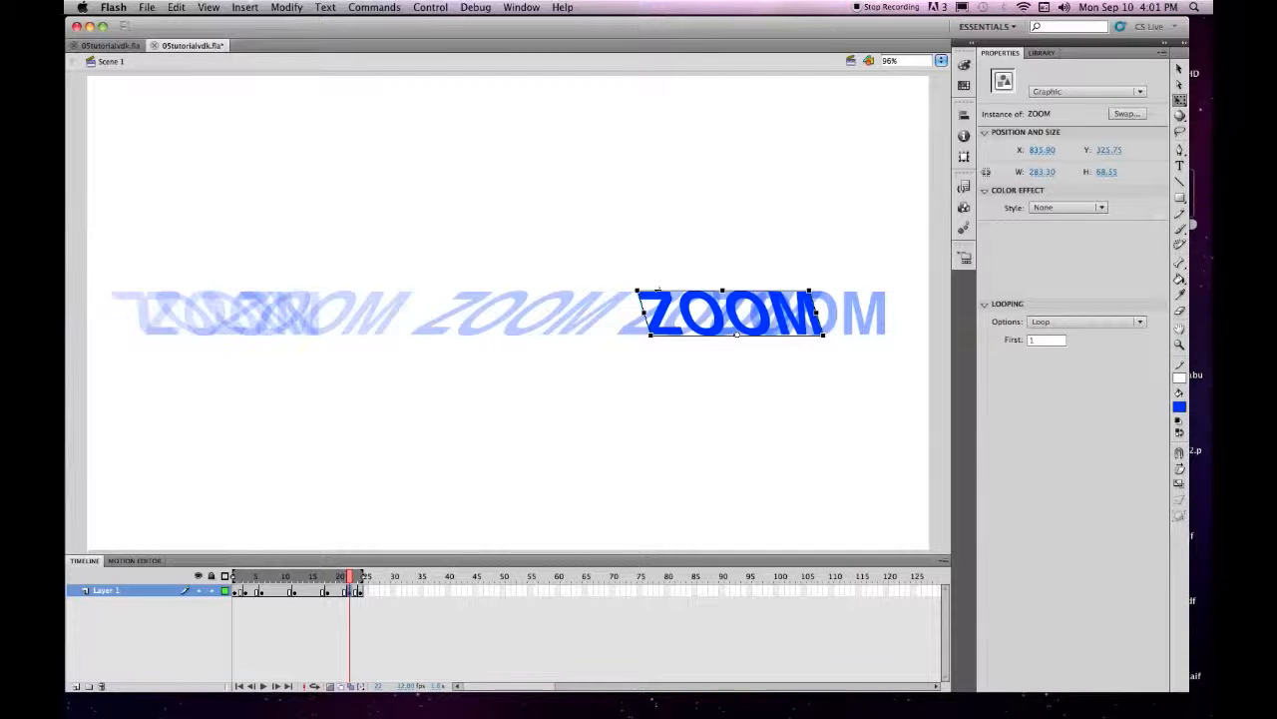
Turn off onion skinning, play the animation from frame 1 and return the playhead to the start
click(329, 686)
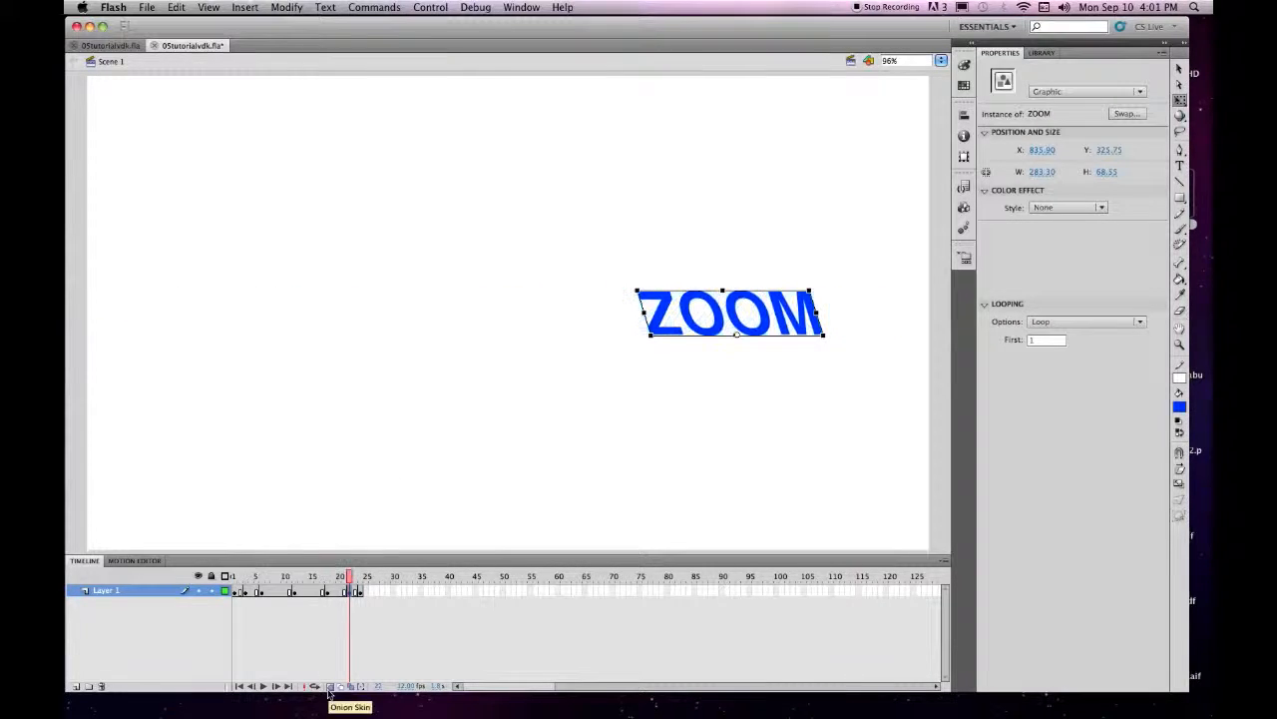
click(239, 687)
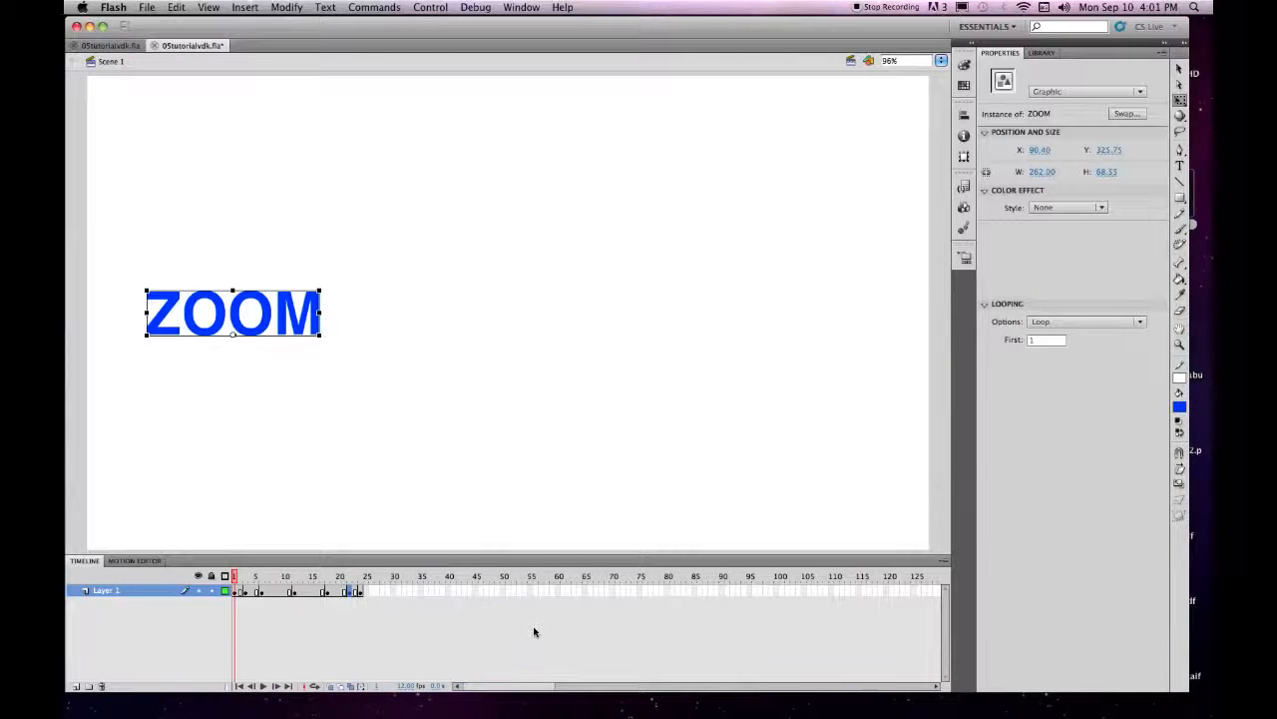
key(Return)
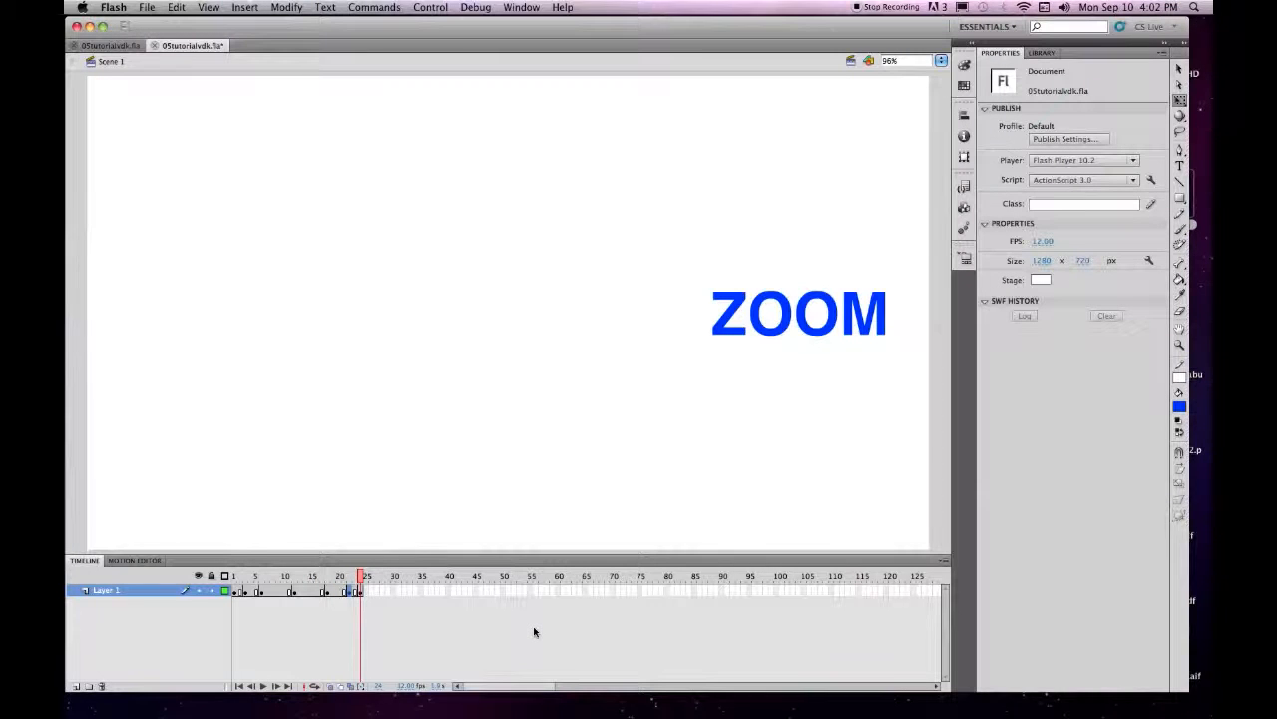
drag(361, 577, 135, 581)
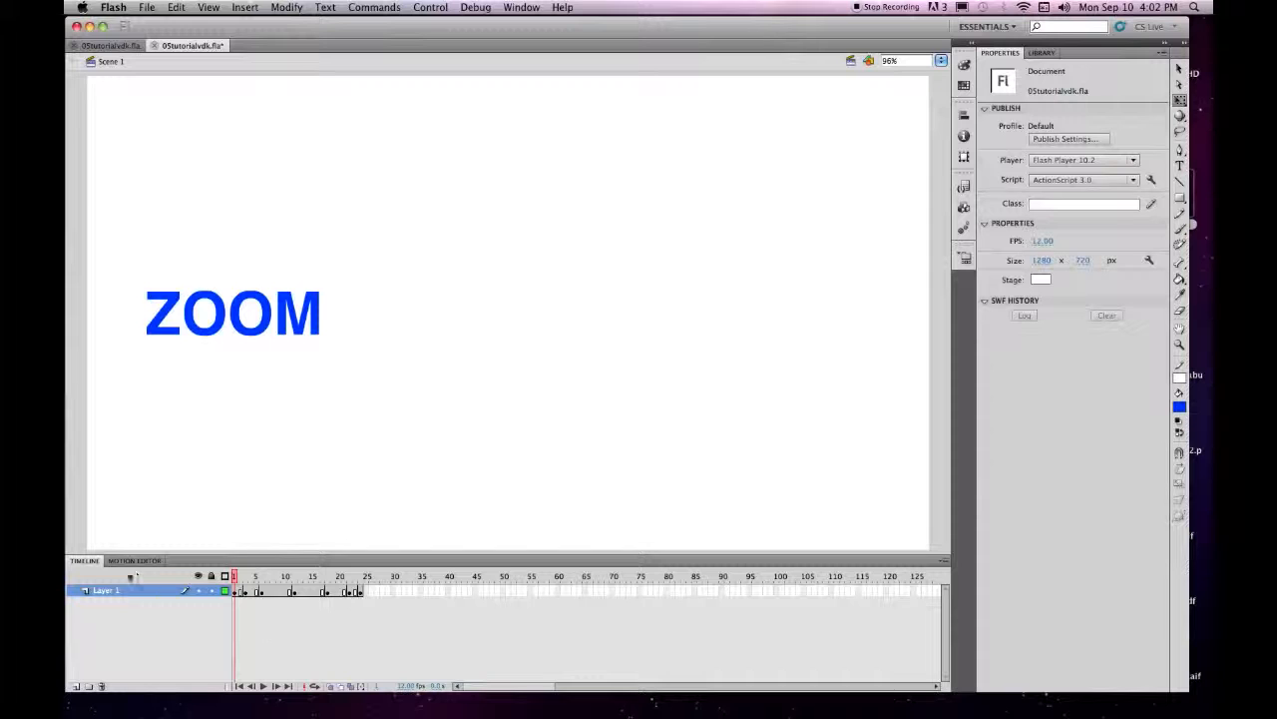
Create classic tweens across all keyframes from frame 1 to frame 24 and play the animation from the start
click(235, 592)
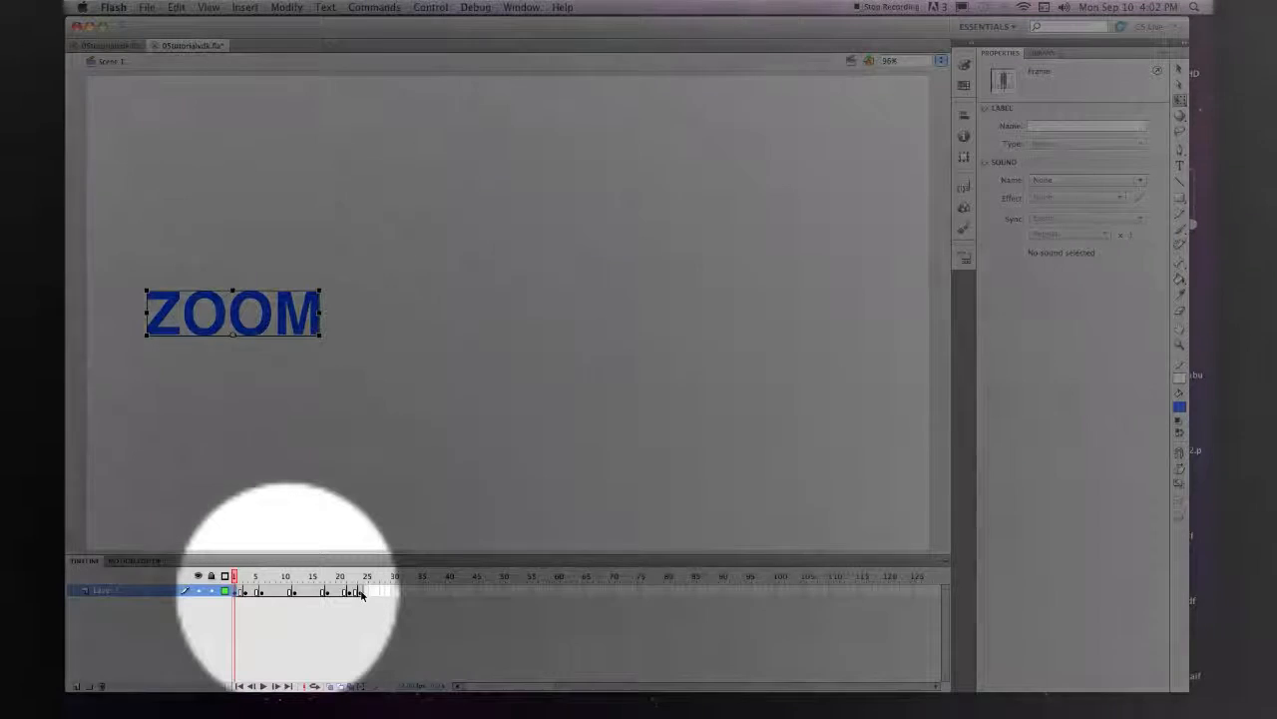
click(362, 593)
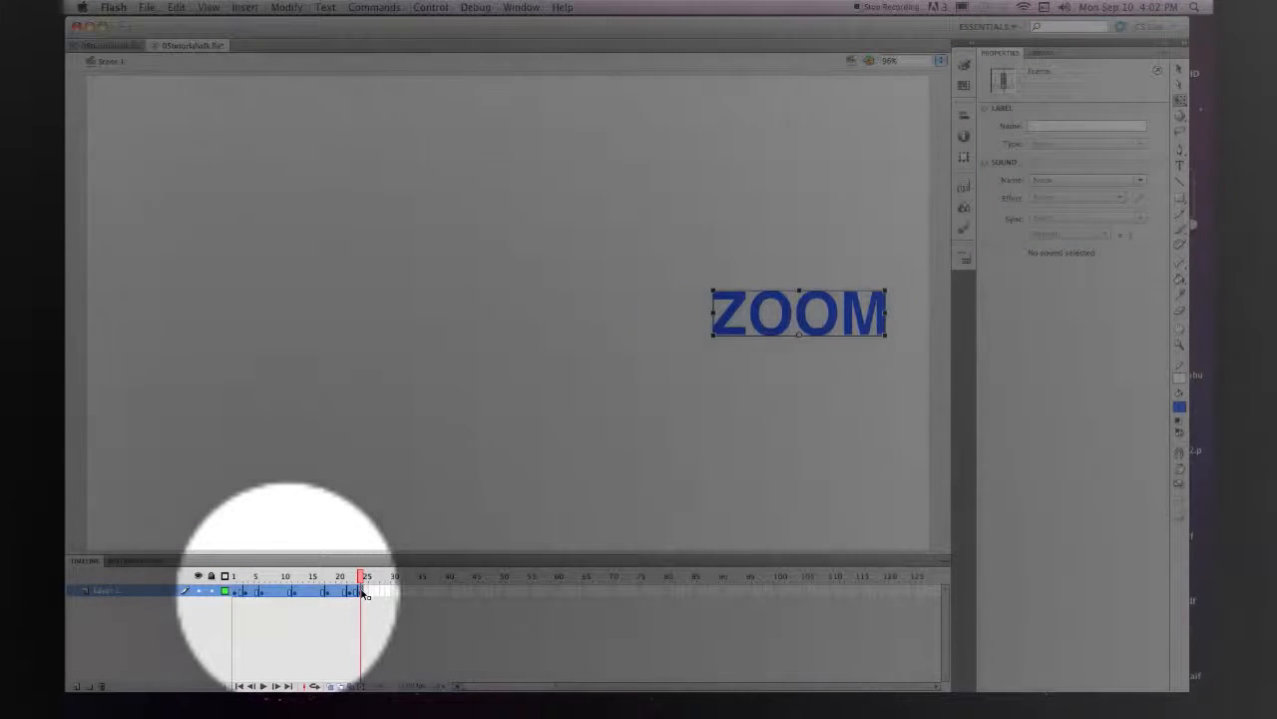
right_click(363, 593)
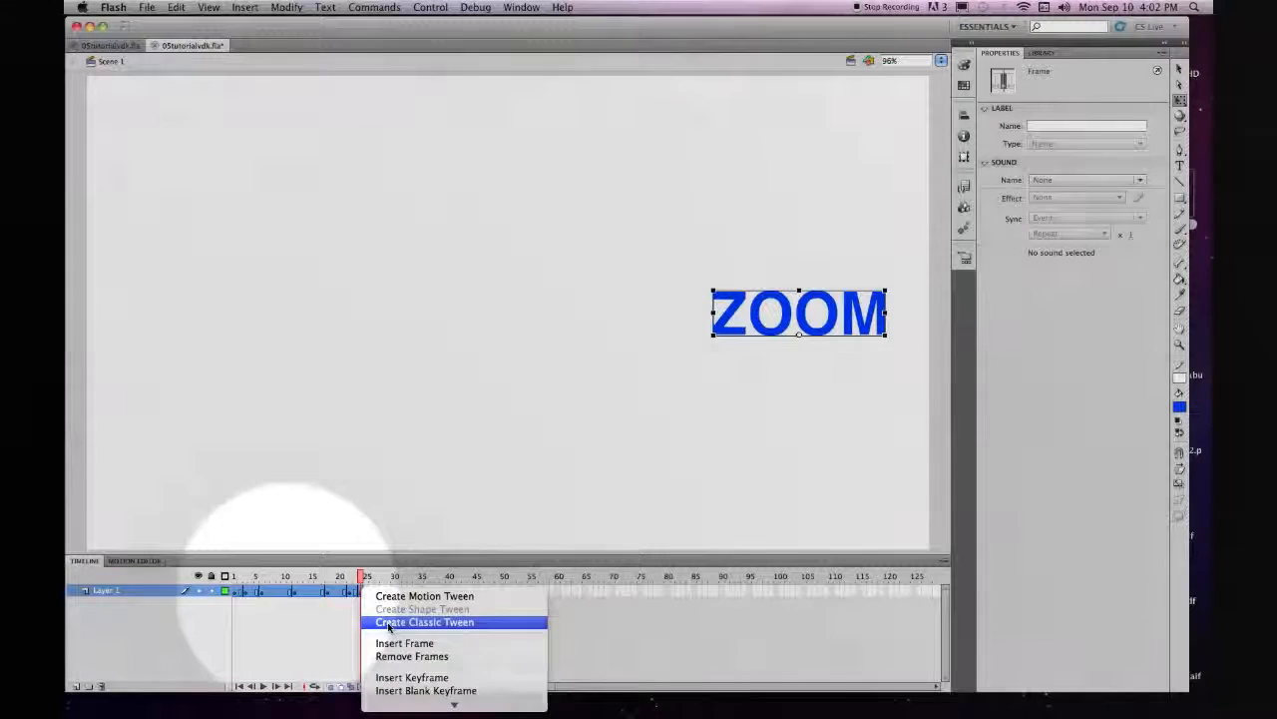
click(390, 623)
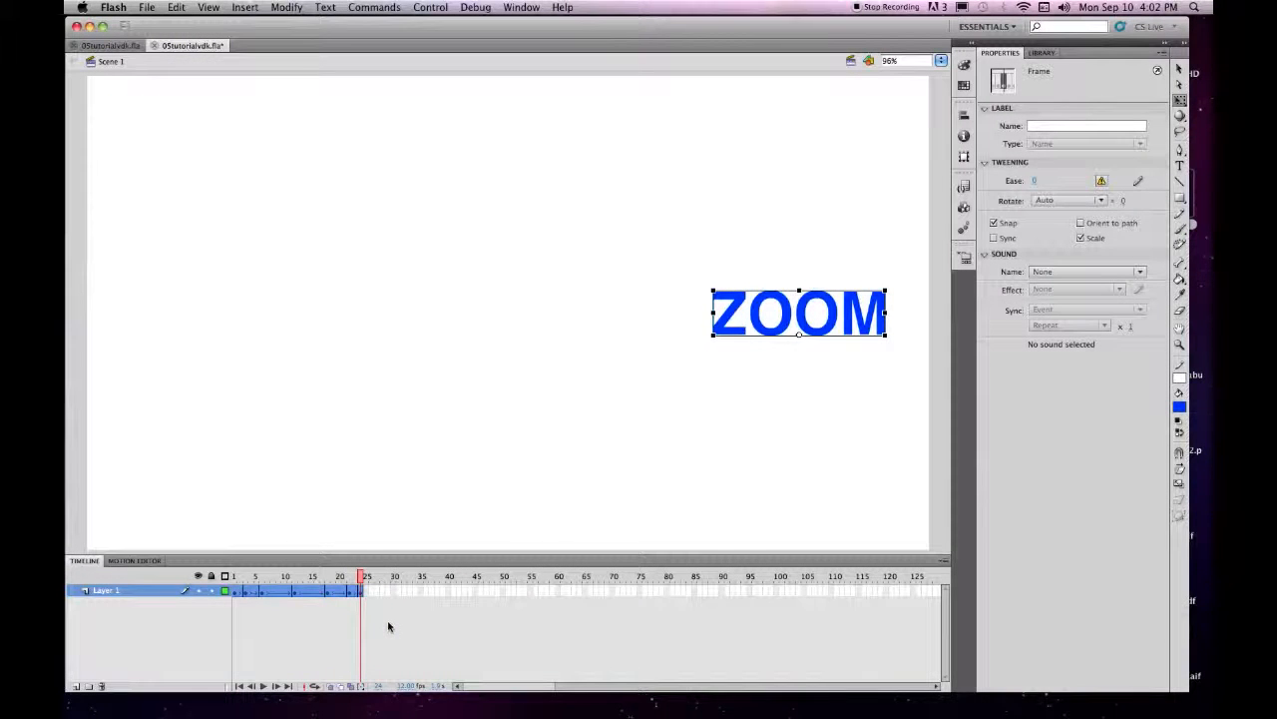
click(387, 617)
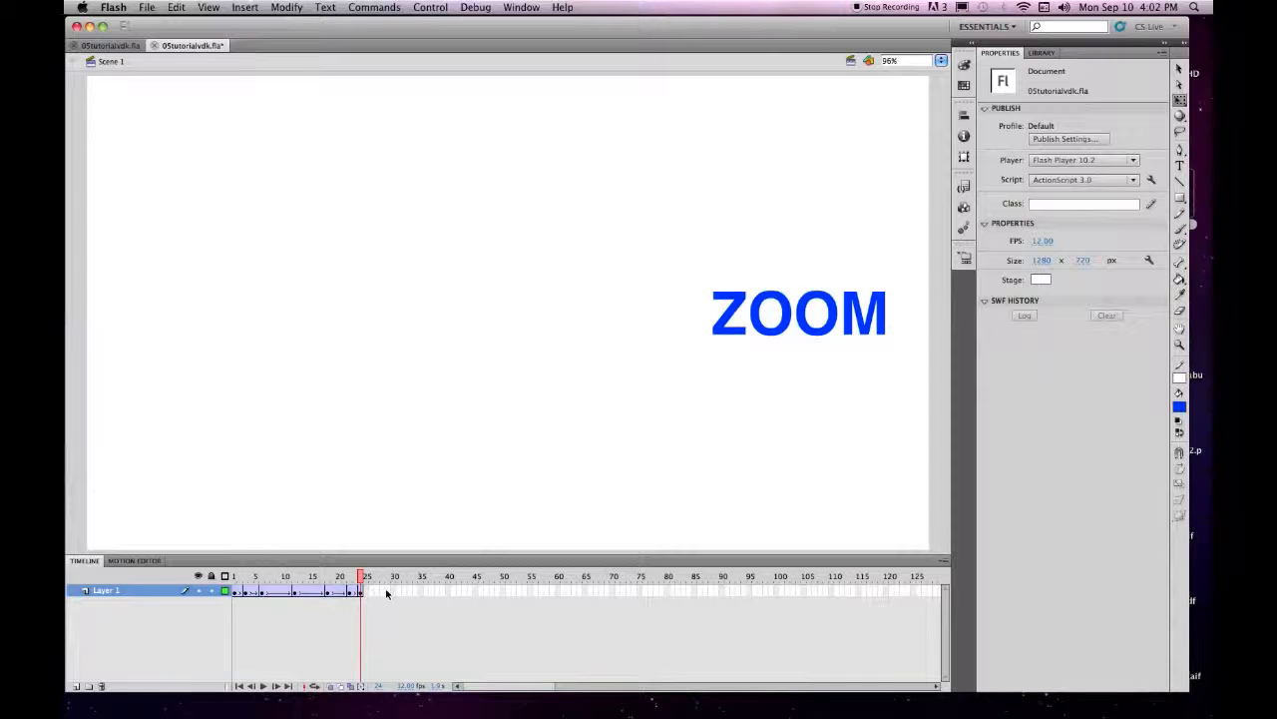
drag(360, 577, 167, 555)
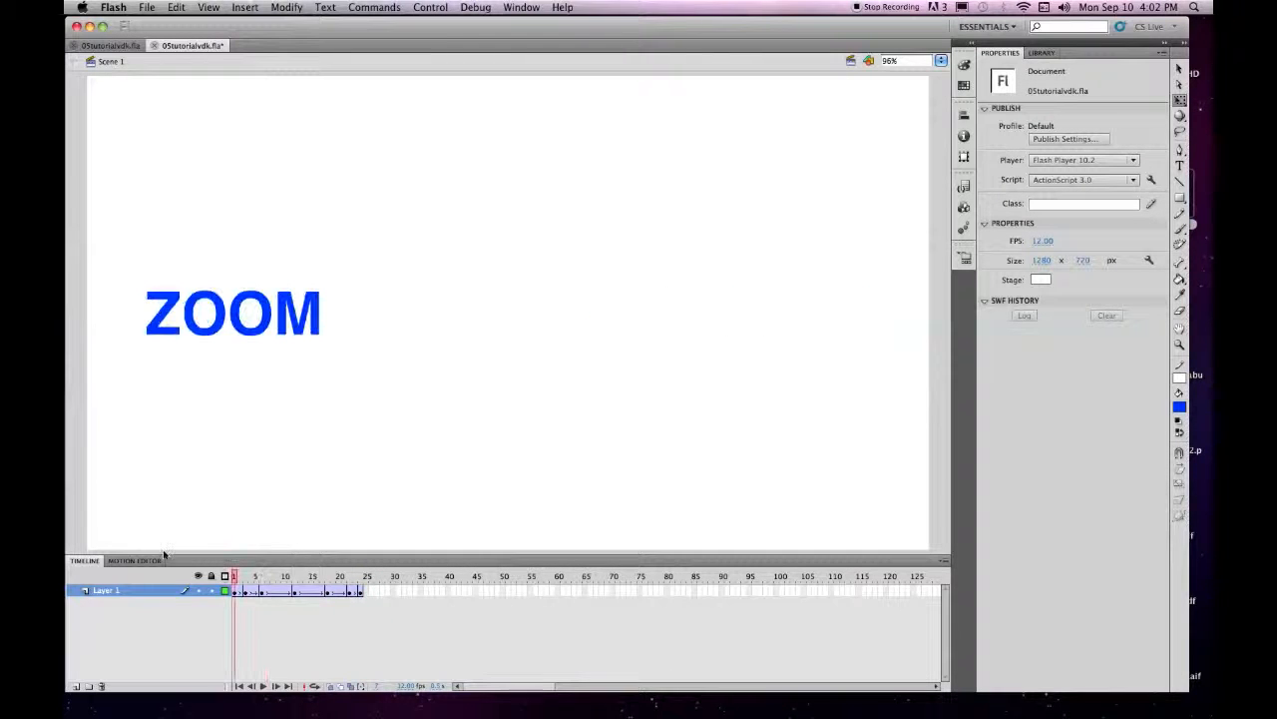
key(Return)
Turn on loop playback, preview the looping animation on the stage, and rewind to frame 1
click(429, 8)
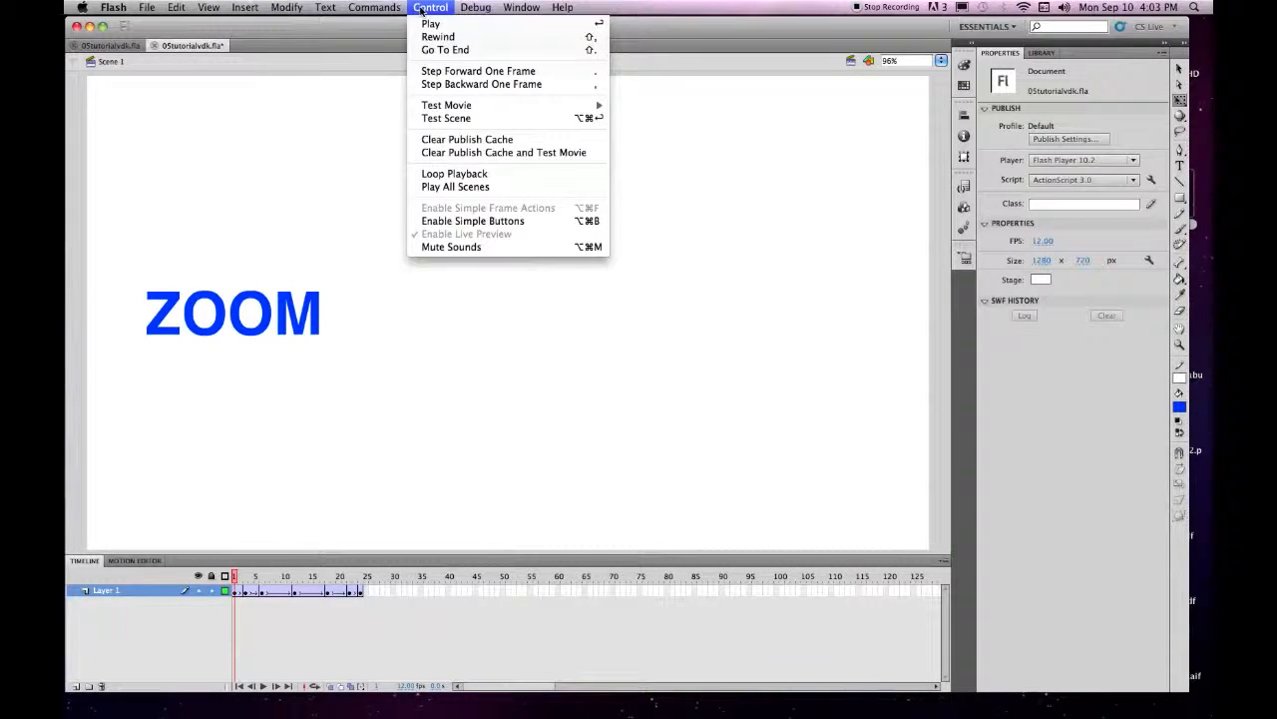
click(467, 174)
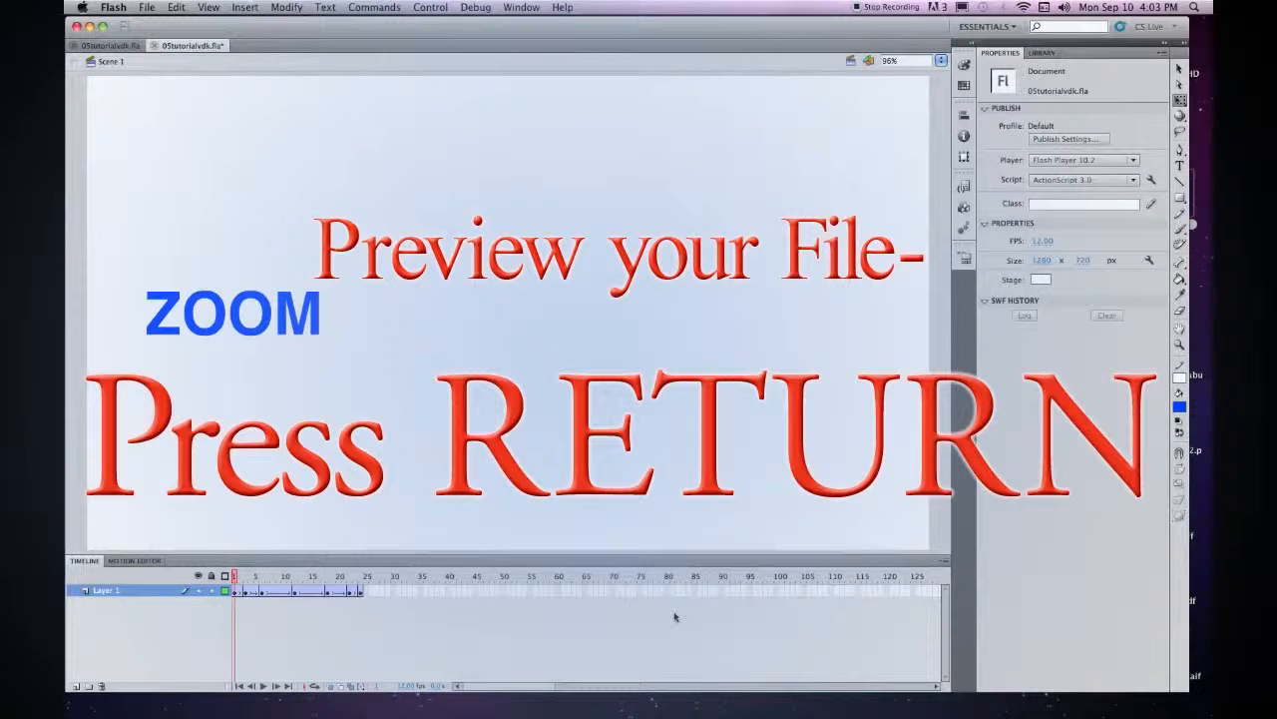
key(Return)
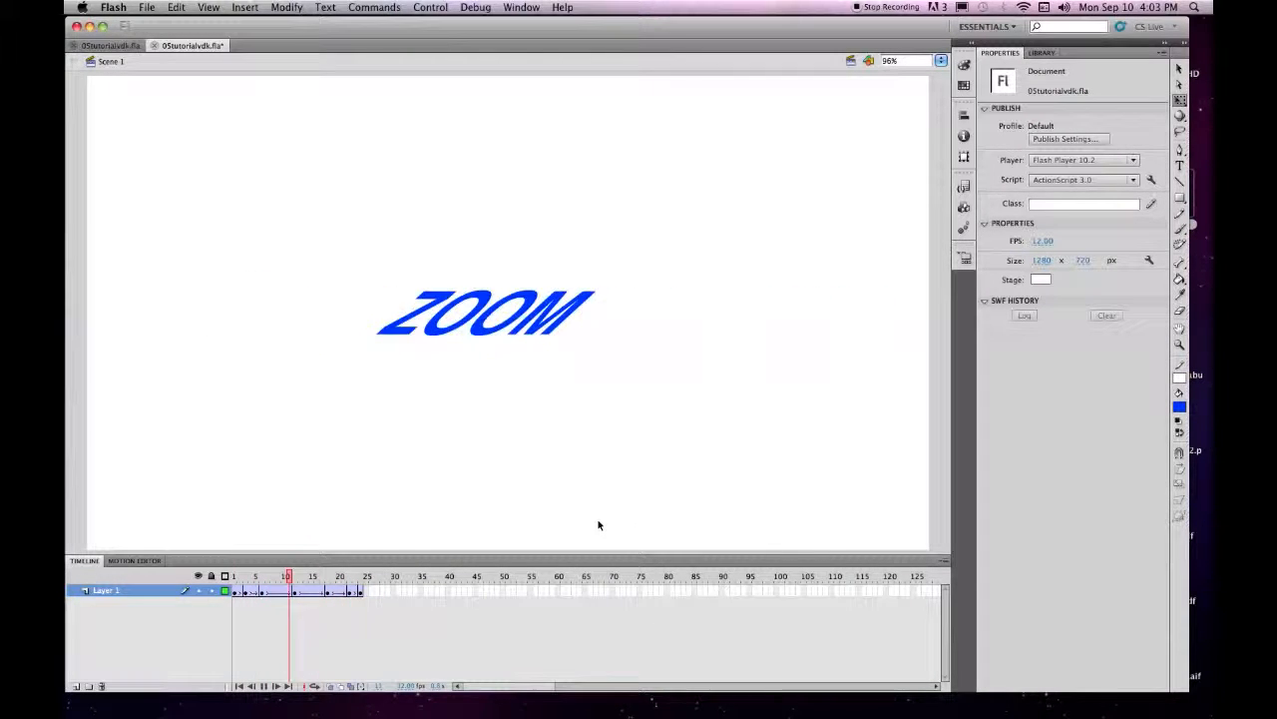
key(Return)
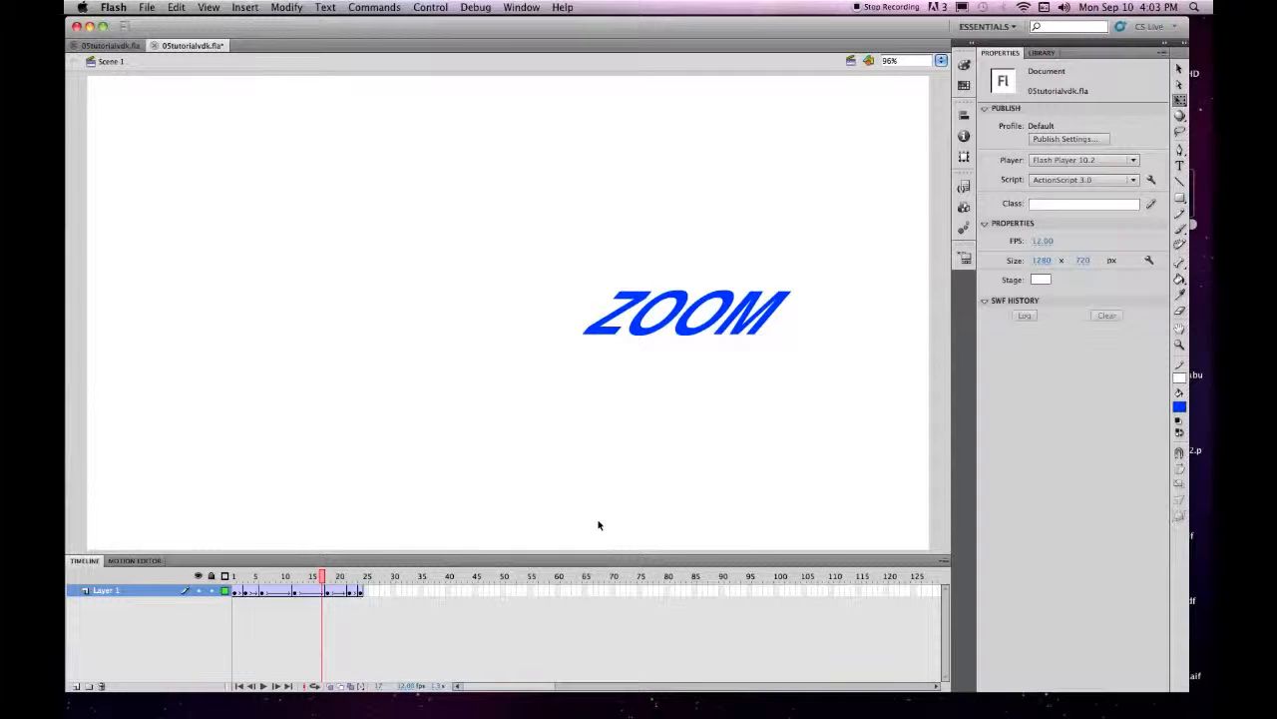
click(240, 686)
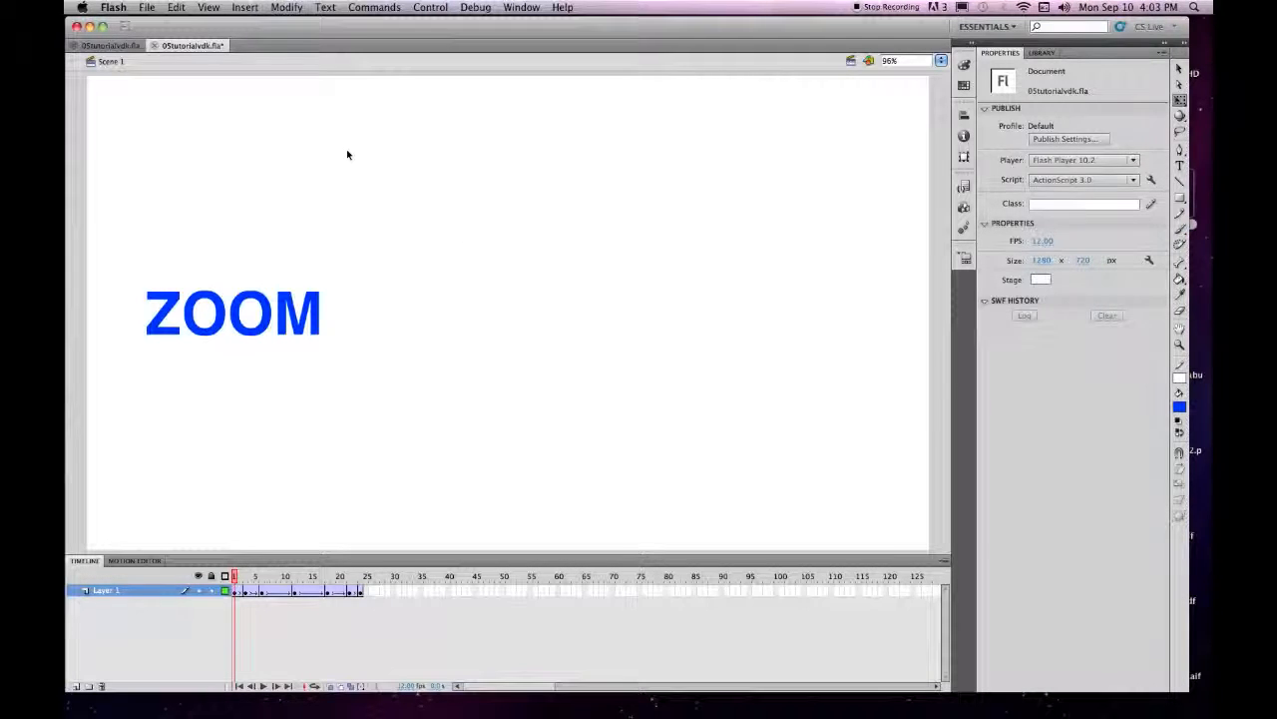
Save the file, test the movie as an SWF and close the preview window
key(super+s)
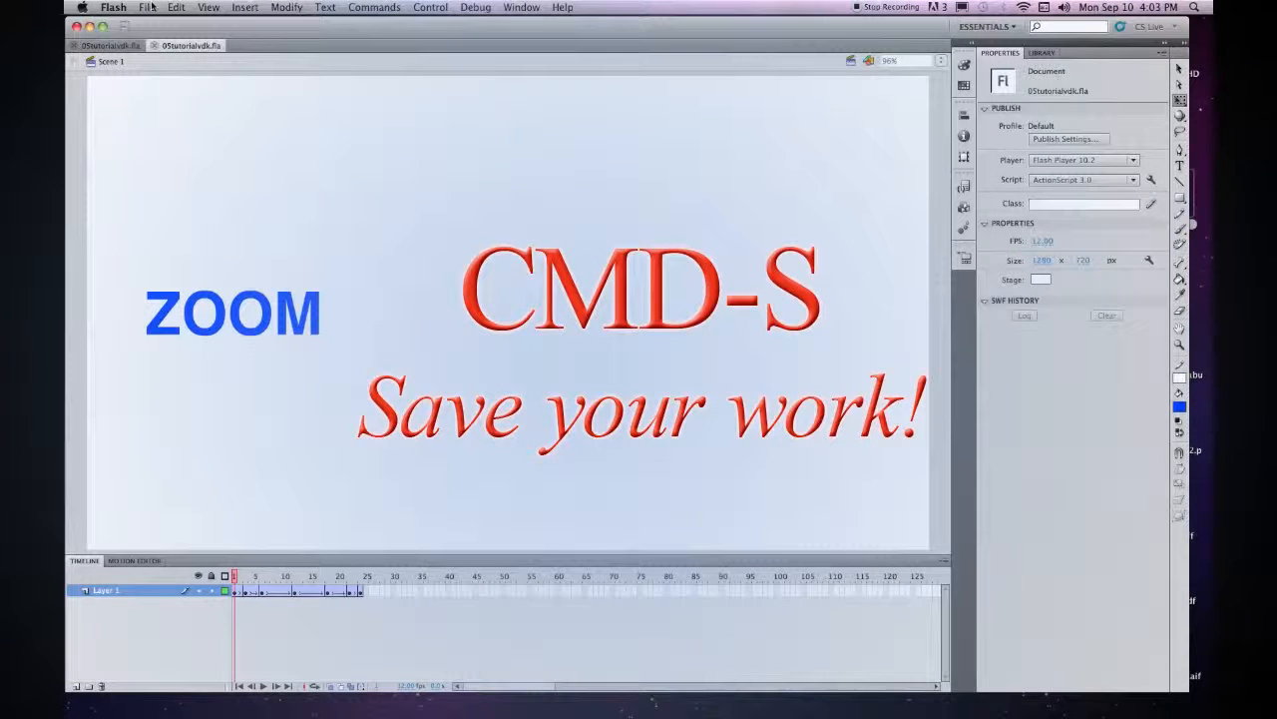
key(super+Return)
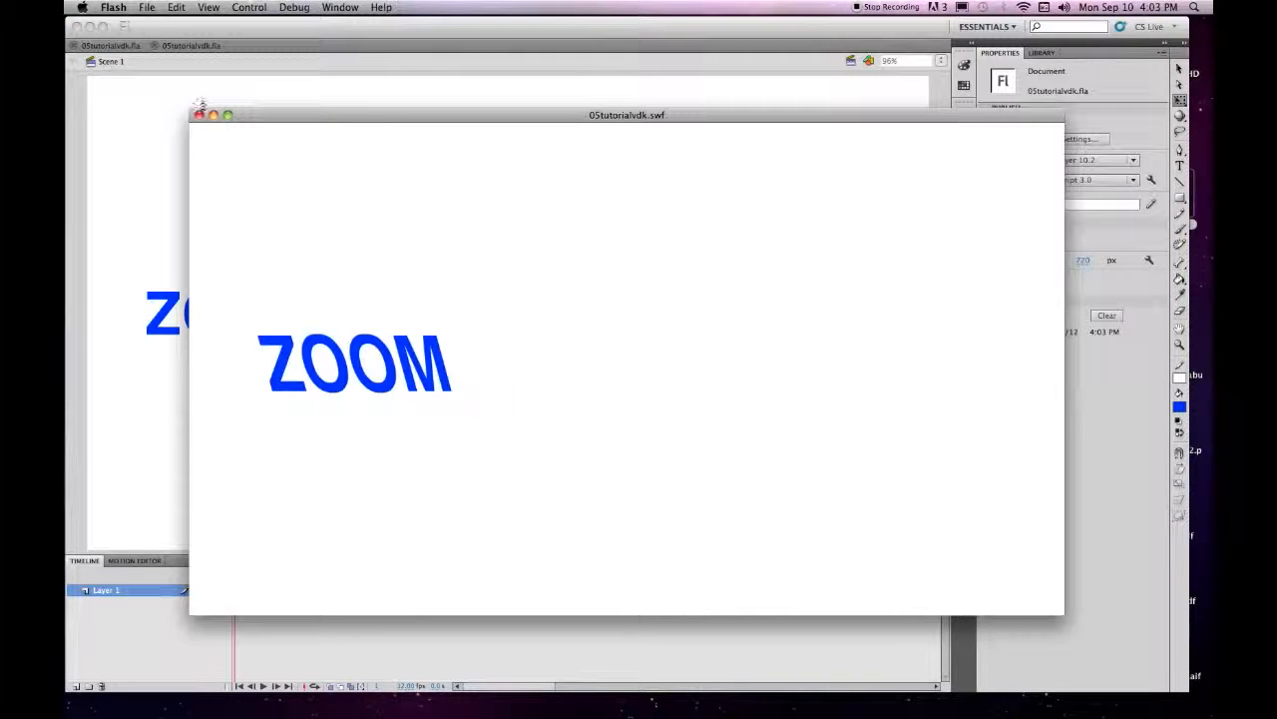
click(199, 116)
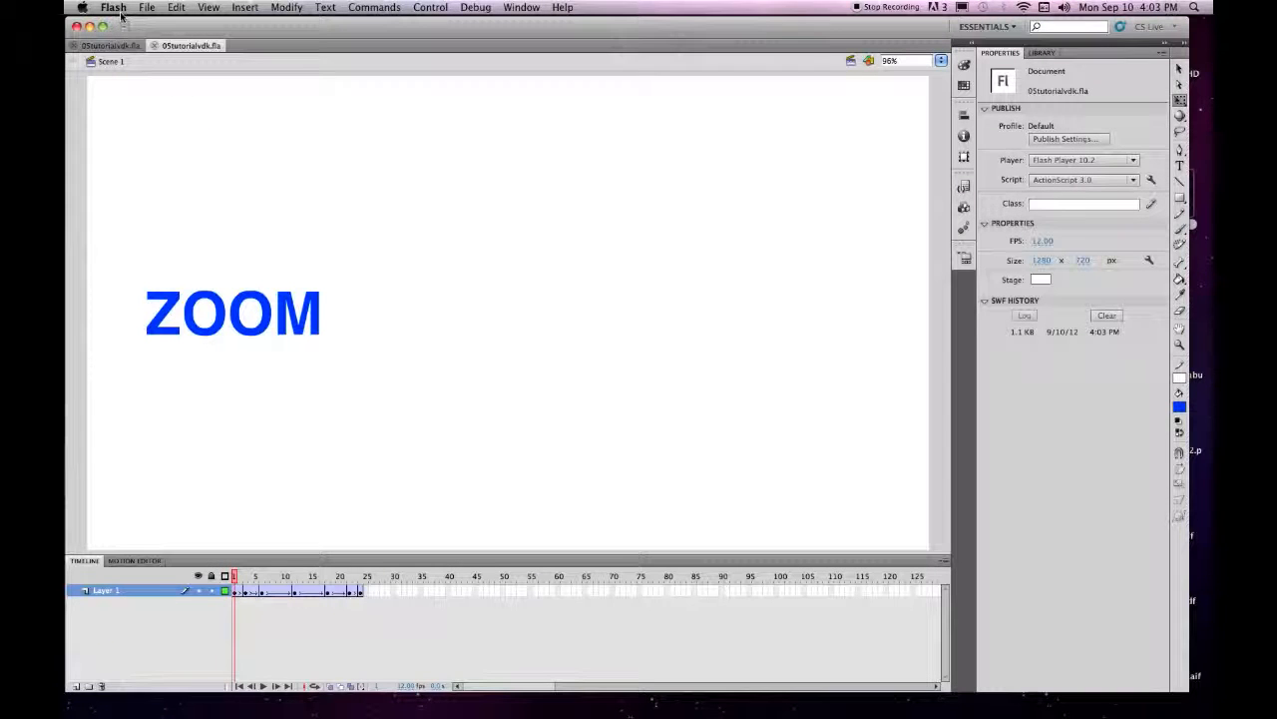